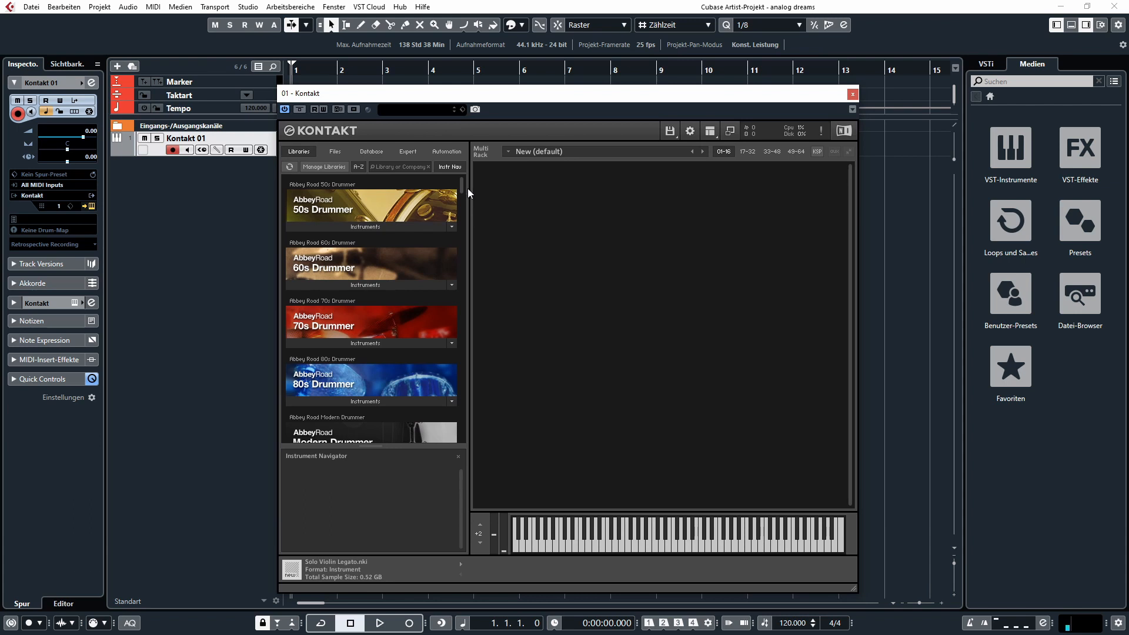
Find the Analog Dreams library with the filter "anal" and load its Analog Dreams.nki instrument
{"action": "left_click", "coordinate": [393, 168]}
{"action": "type", "text": "anal"}
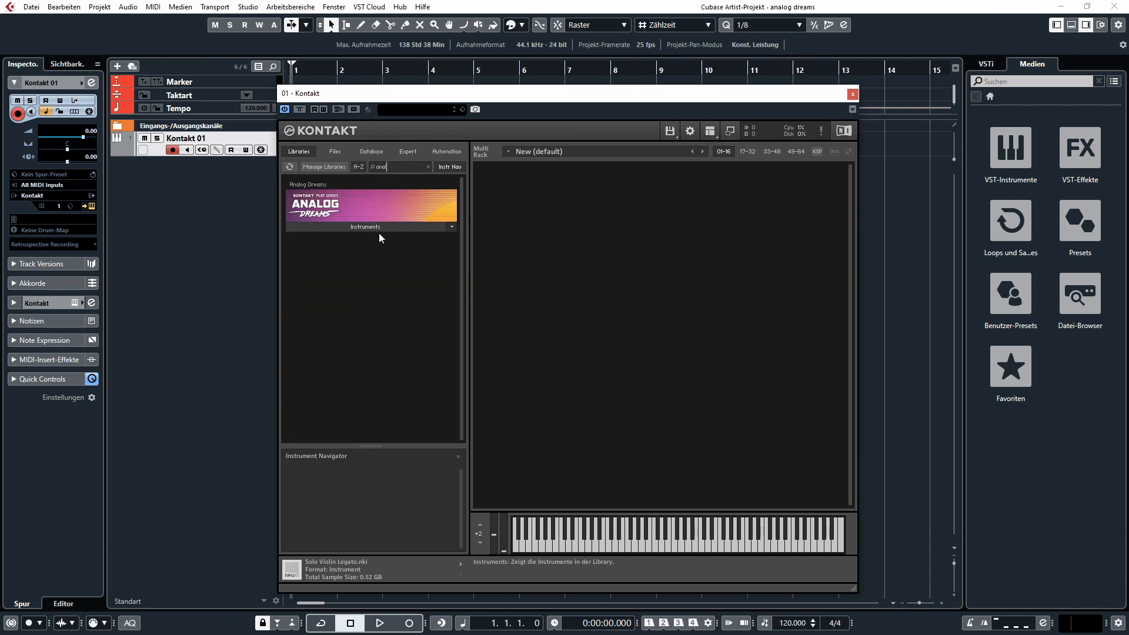
{"action": "left_click", "coordinate": [372, 232]}
{"action": "double_click", "coordinate": [329, 242]}
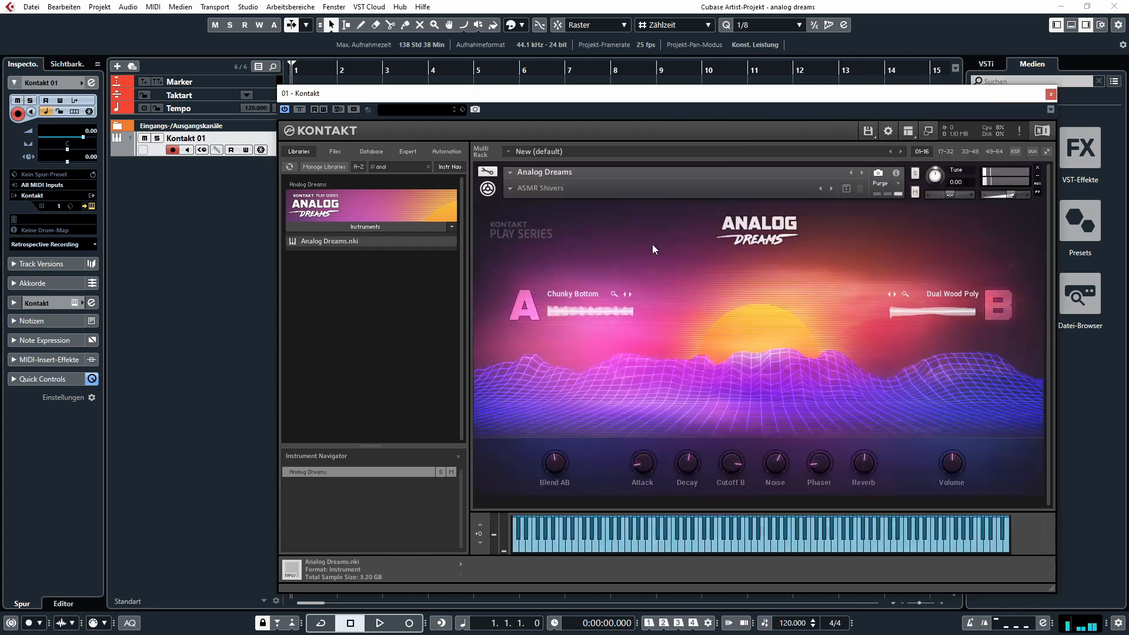
Load the Bandpass Attack preset from the Bass category of Analog Dreams
{"action": "left_click", "coordinate": [511, 189]}
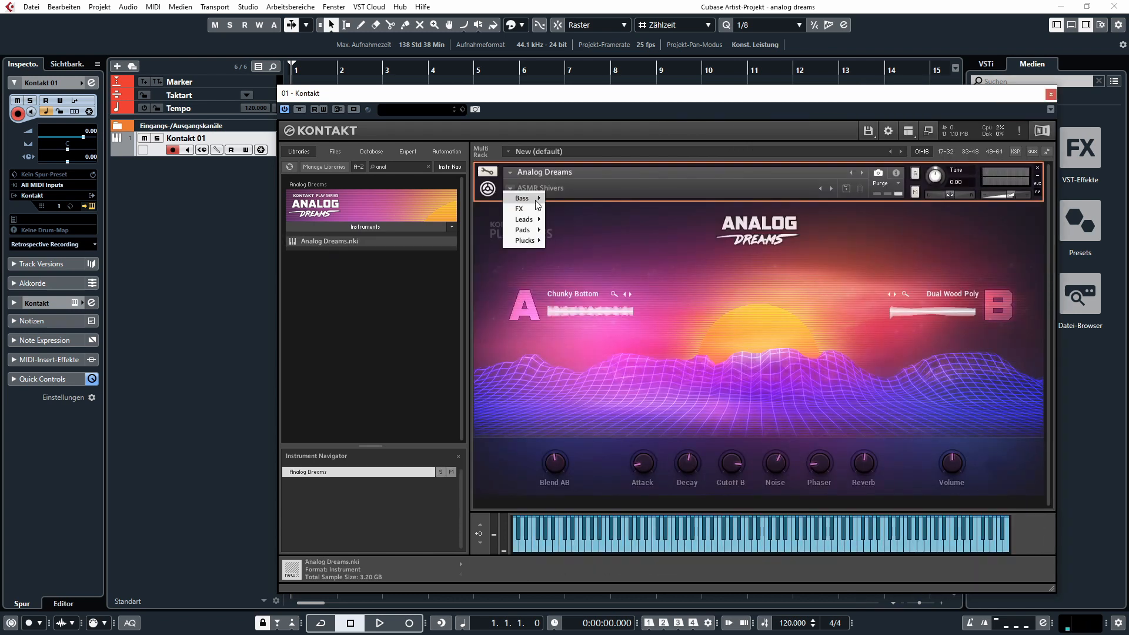
{"action": "mouse_move", "coordinate": [523, 198]}
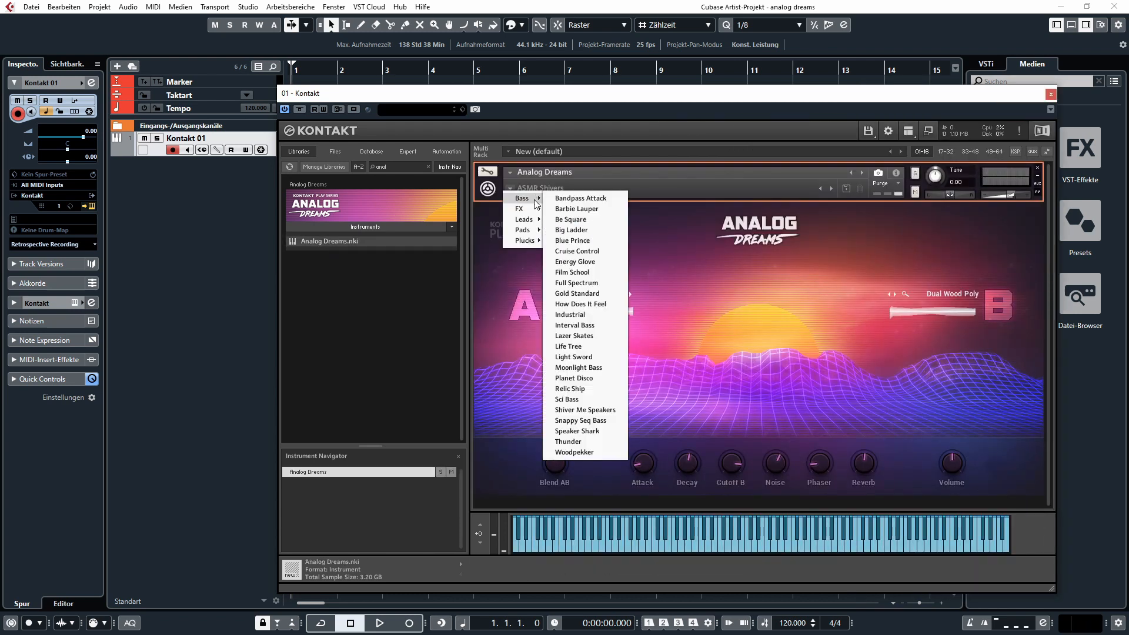
{"action": "left_click", "coordinate": [581, 199]}
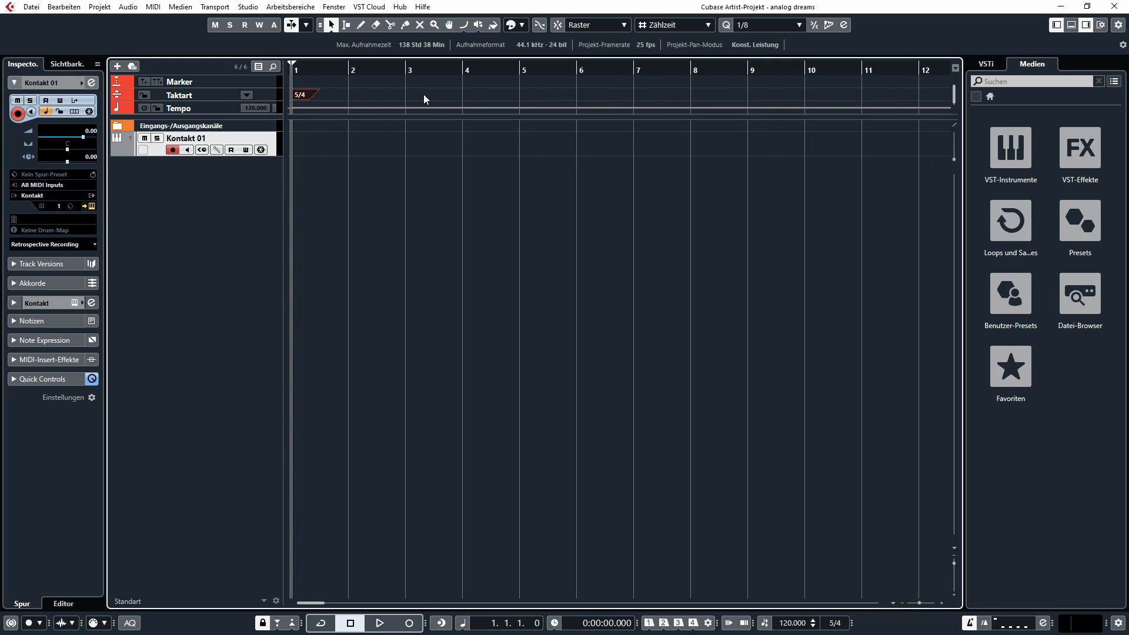
Record the MIDI pattern on the Kontakt 01 track from bar 1 and record a further take from bar 11
{"action": "key", "text": "KP_Multiply"}
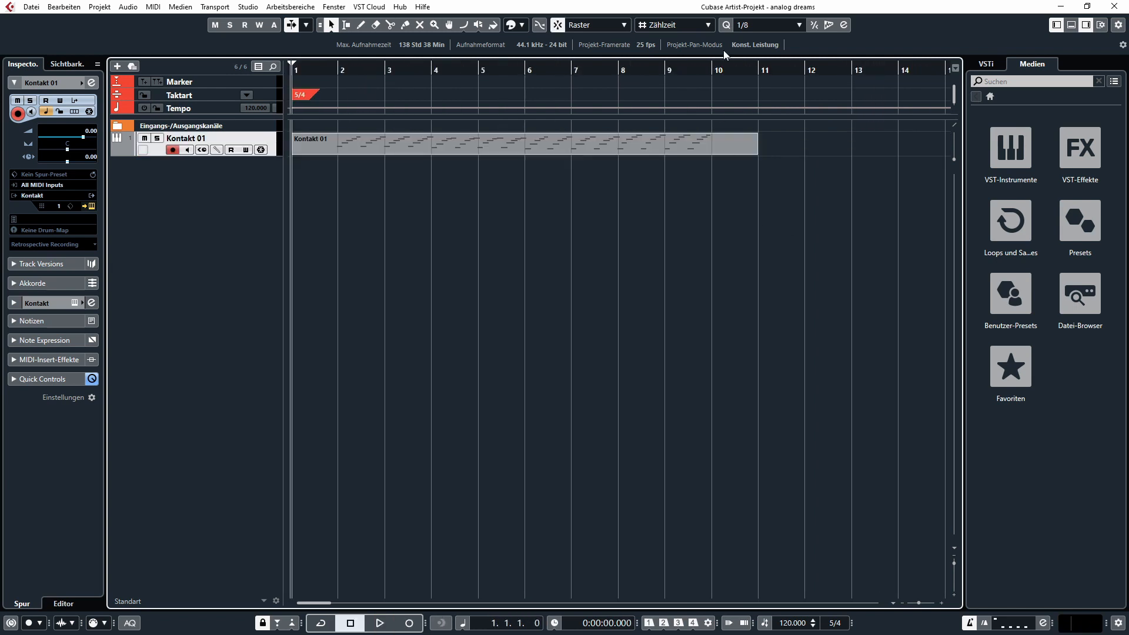
{"action": "left_click", "coordinate": [713, 67]}
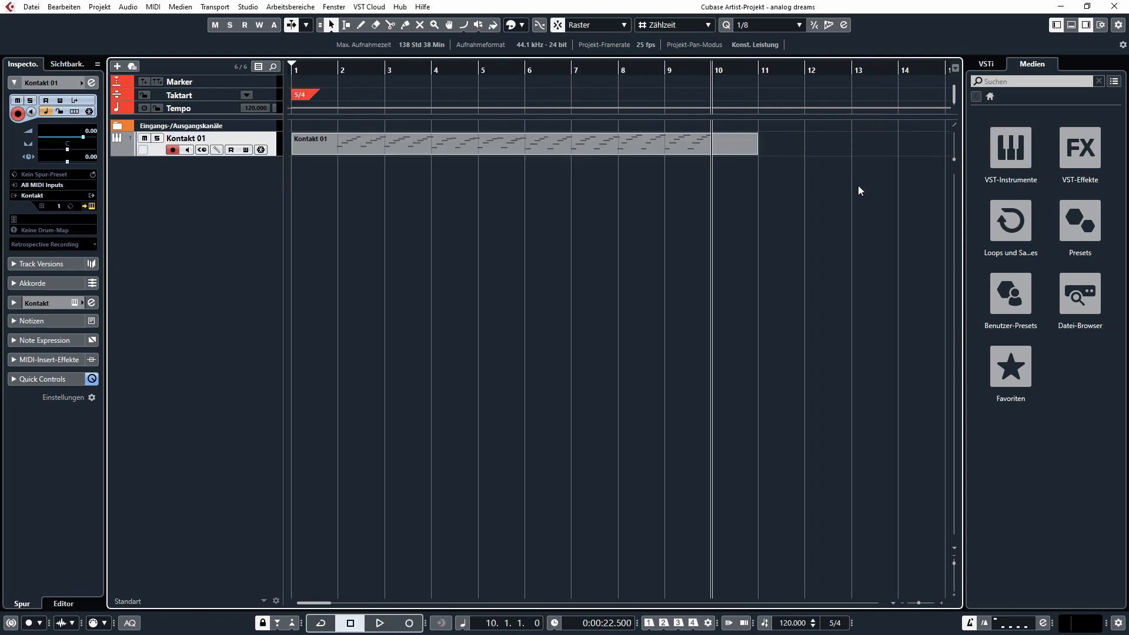
{"action": "left_click", "coordinate": [766, 70]}
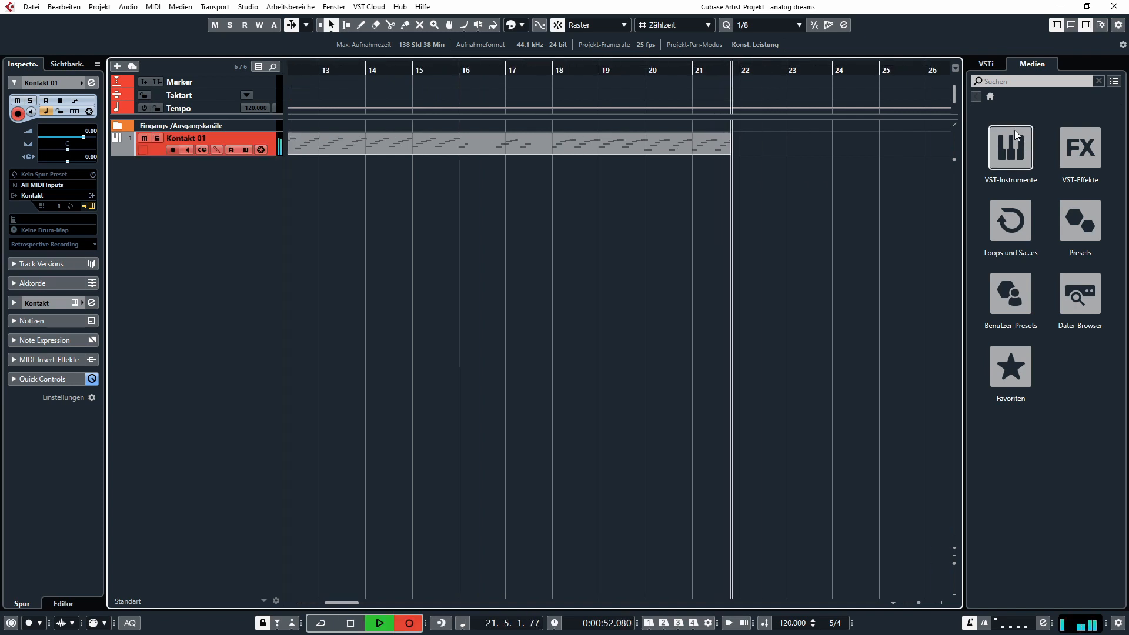
{"action": "key", "text": "space"}
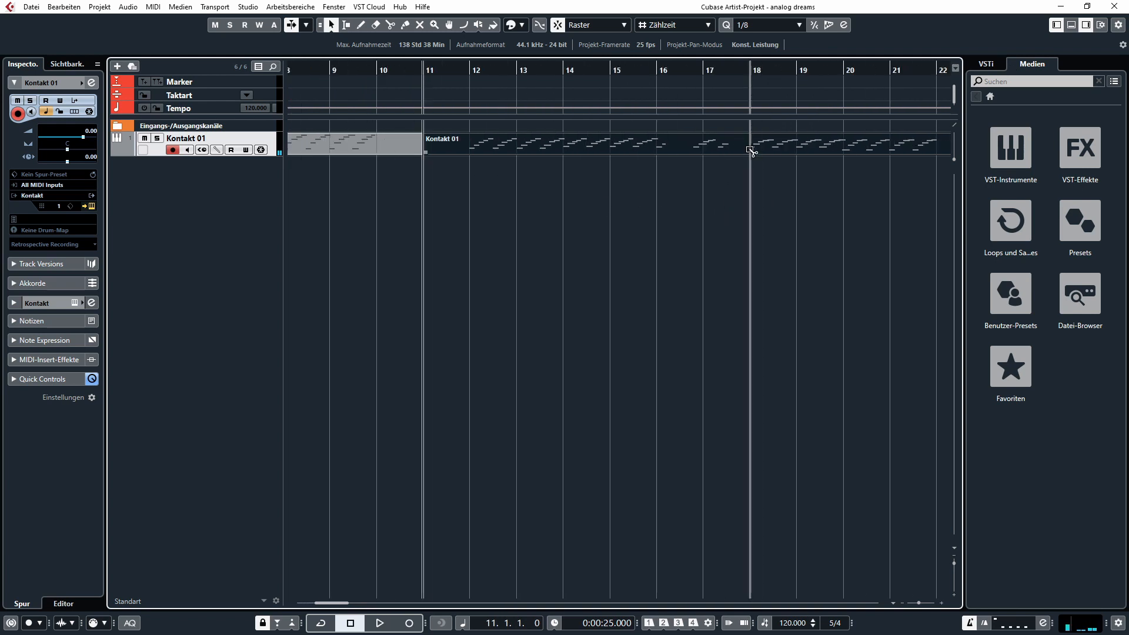
Split the second take at bar 18, and trim the joined Kontakt 01 part to run from just before bar 2 to bar 18
{"action": "left_click", "coordinate": [751, 151], "text": "alt"}
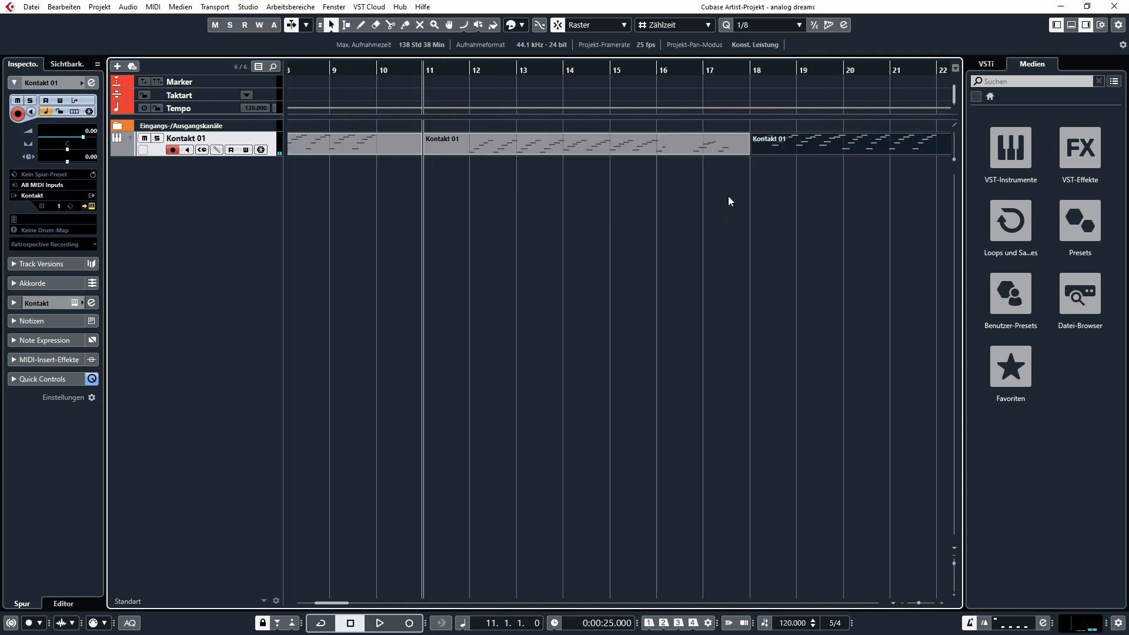
{"action": "left_click", "coordinate": [731, 199]}
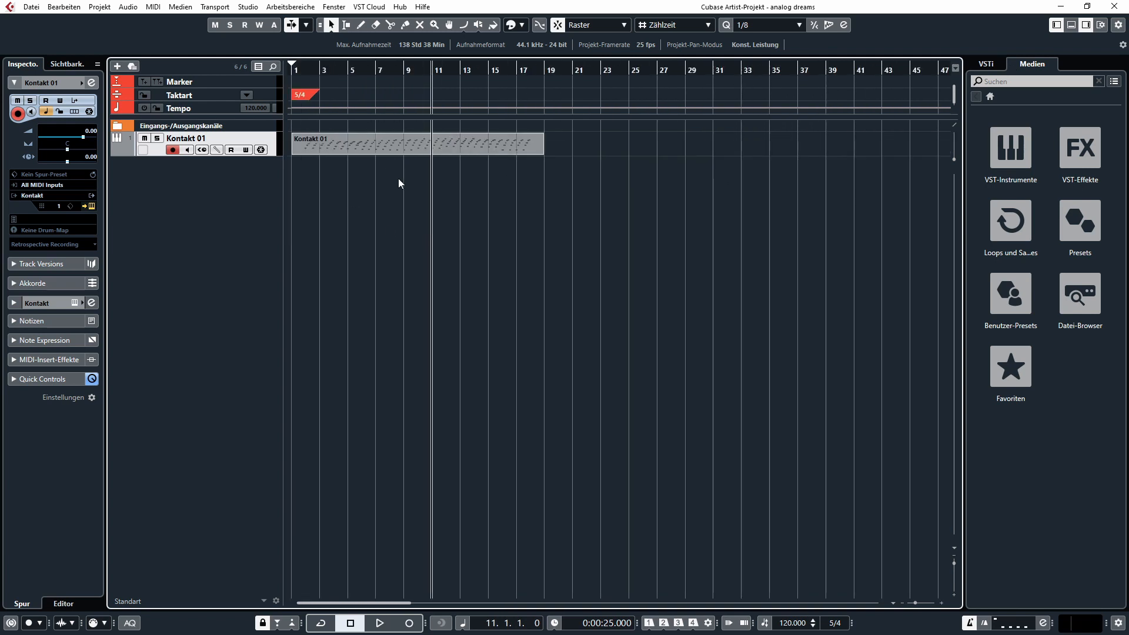
{"action": "key", "text": "h"}
{"action": "key", "text": "h"}
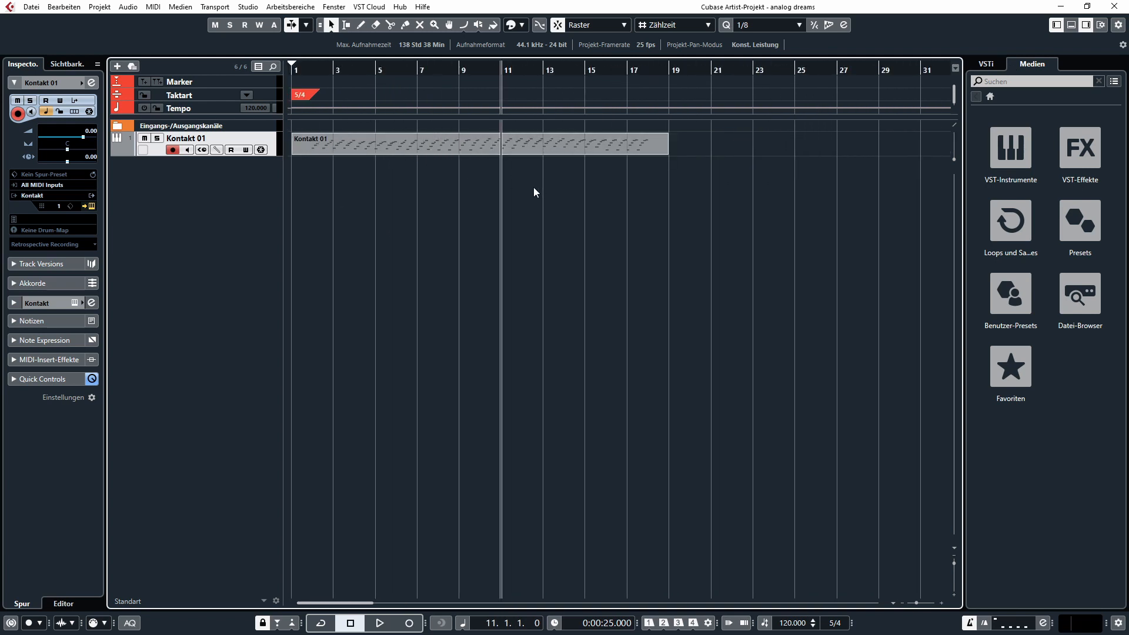
{"action": "left_click_drag", "start_coordinate": [666, 152], "coordinate": [649, 153]}
{"action": "left_click_drag", "start_coordinate": [294, 152], "coordinate": [310, 153]}
{"action": "key", "text": "h"}
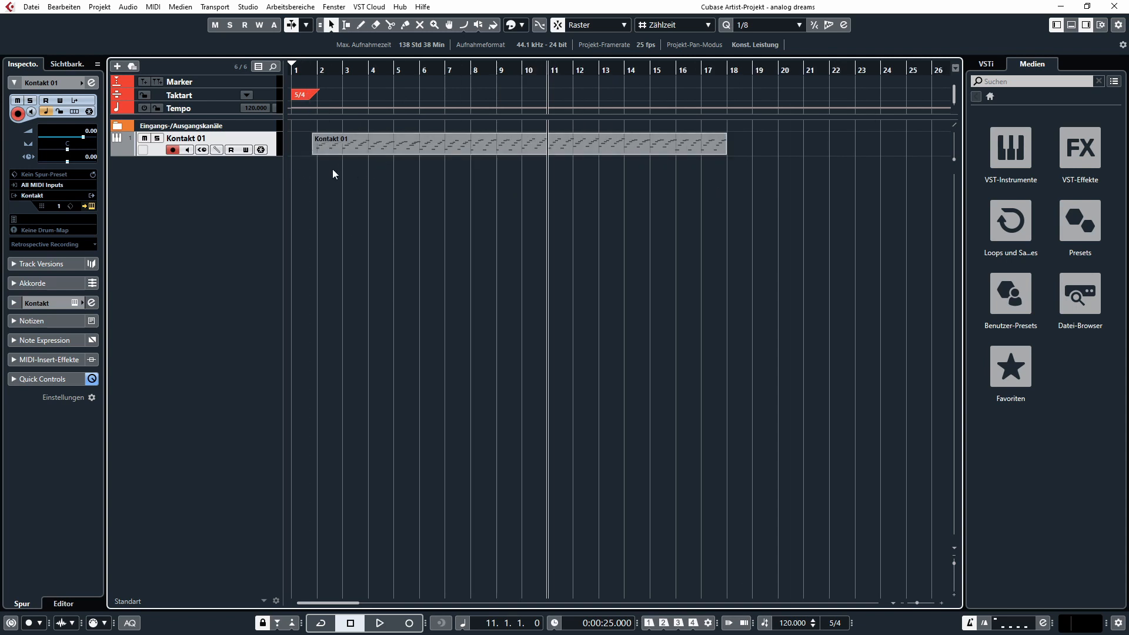
Open the recorded part in the Key Editor, enlarge its velocity lane and select all the notes
{"action": "left_click", "coordinate": [373, 151]}
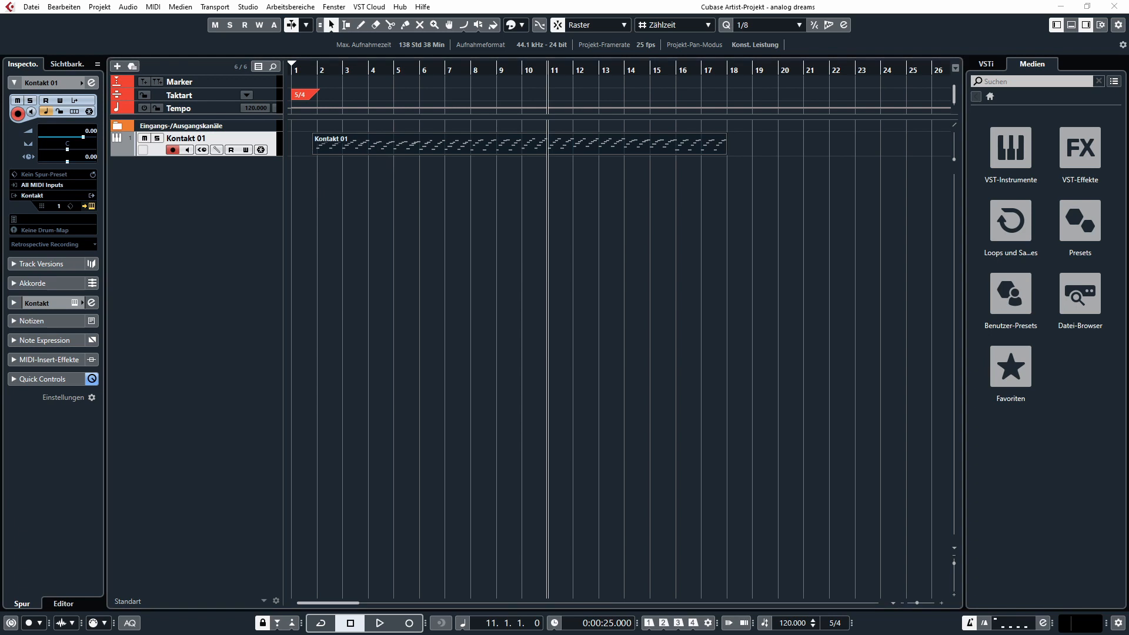
{"action": "double_click", "coordinate": [379, 155]}
{"action": "left_click", "coordinate": [372, 373]}
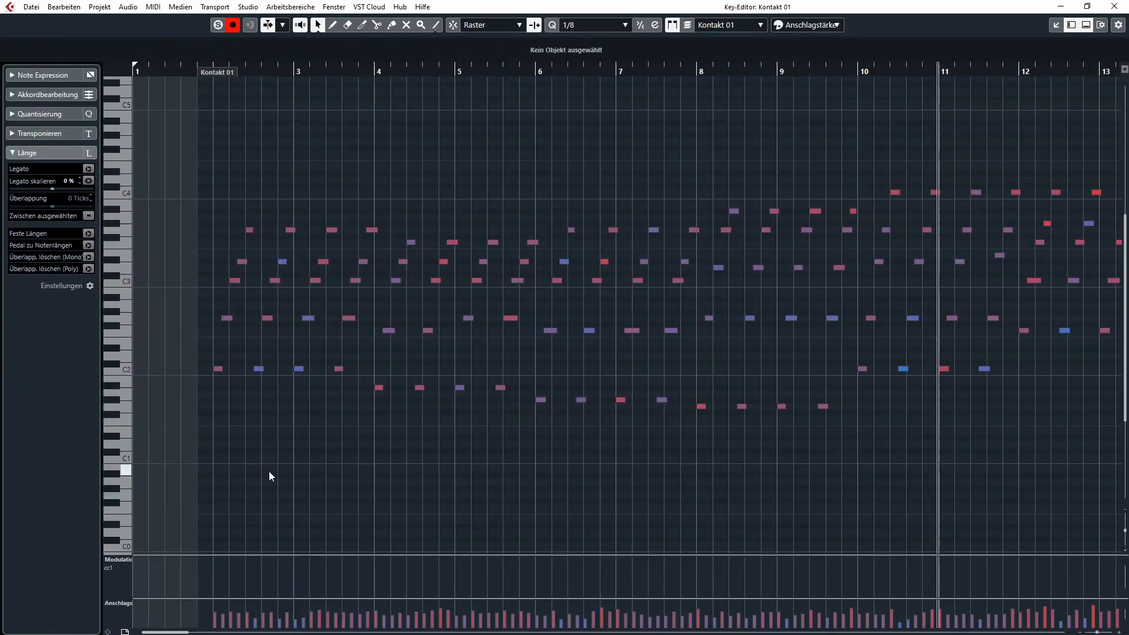
{"action": "key", "text": "g"}
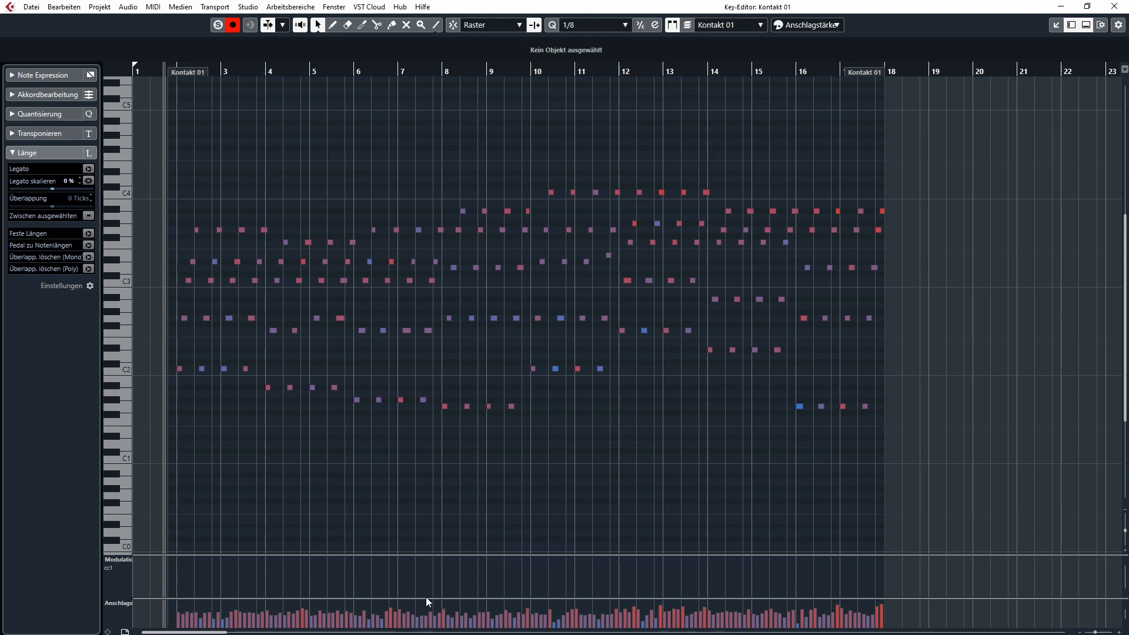
{"action": "left_click_drag", "start_coordinate": [426, 598], "coordinate": [427, 544]}
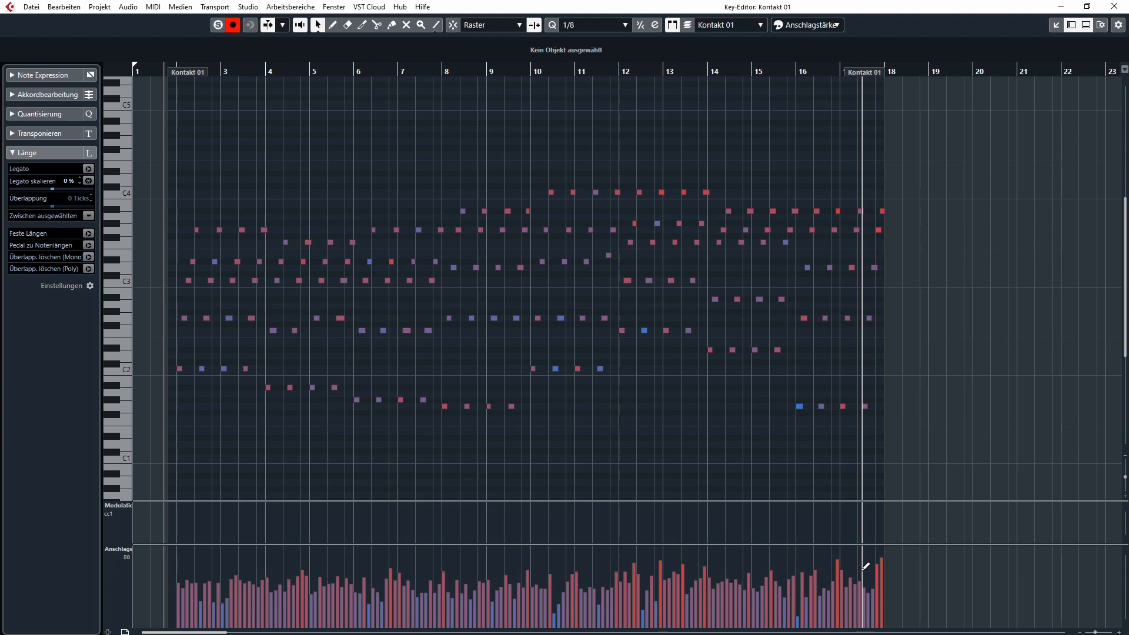
{"action": "left_click_drag", "start_coordinate": [916, 446], "coordinate": [157, 157]}
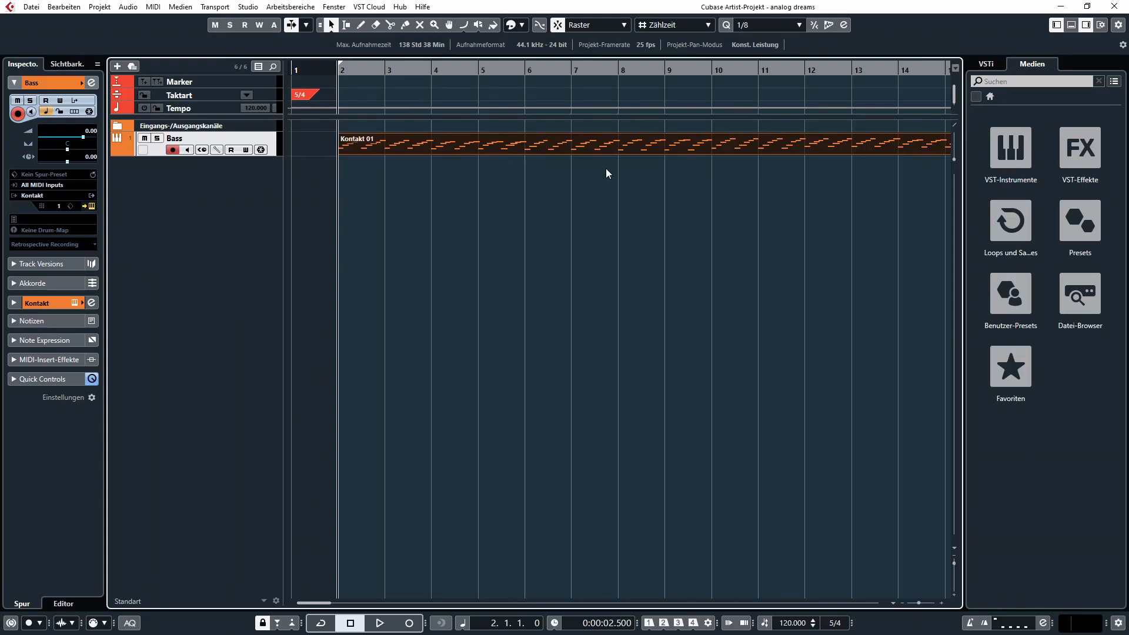
Activate the cycle over bars 2 to 18 and start looped playback with the Analog Dreams window in view
{"action": "key", "text": "KP_Divide"}
{"action": "left_click", "coordinate": [583, 247]}
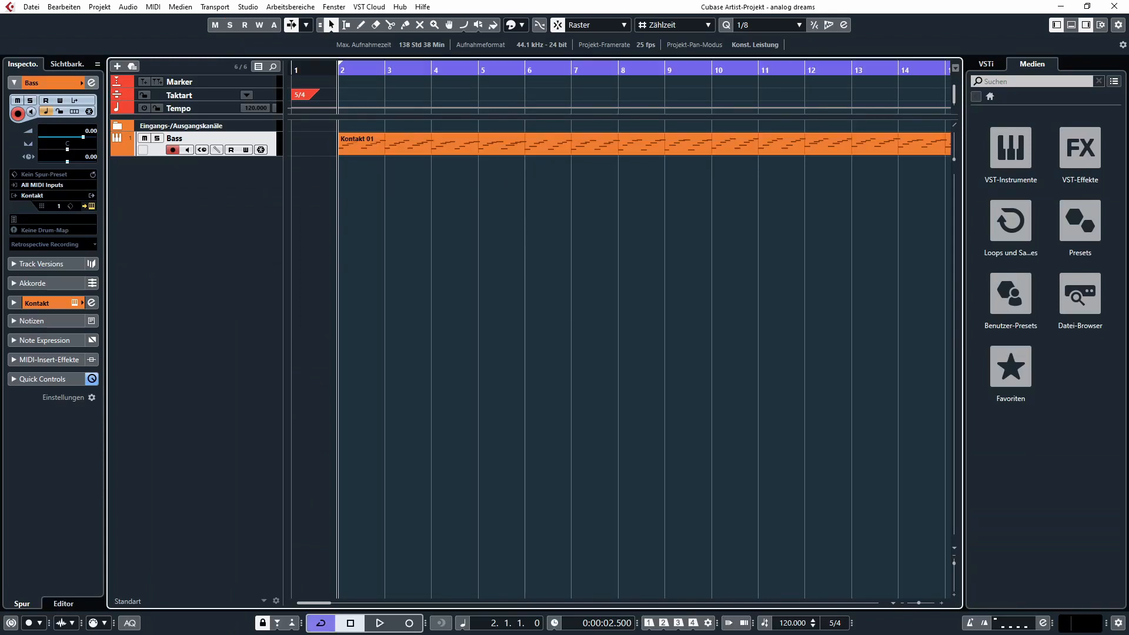
{"action": "left_click_drag", "start_coordinate": [597, 7], "coordinate": [515, 61]}
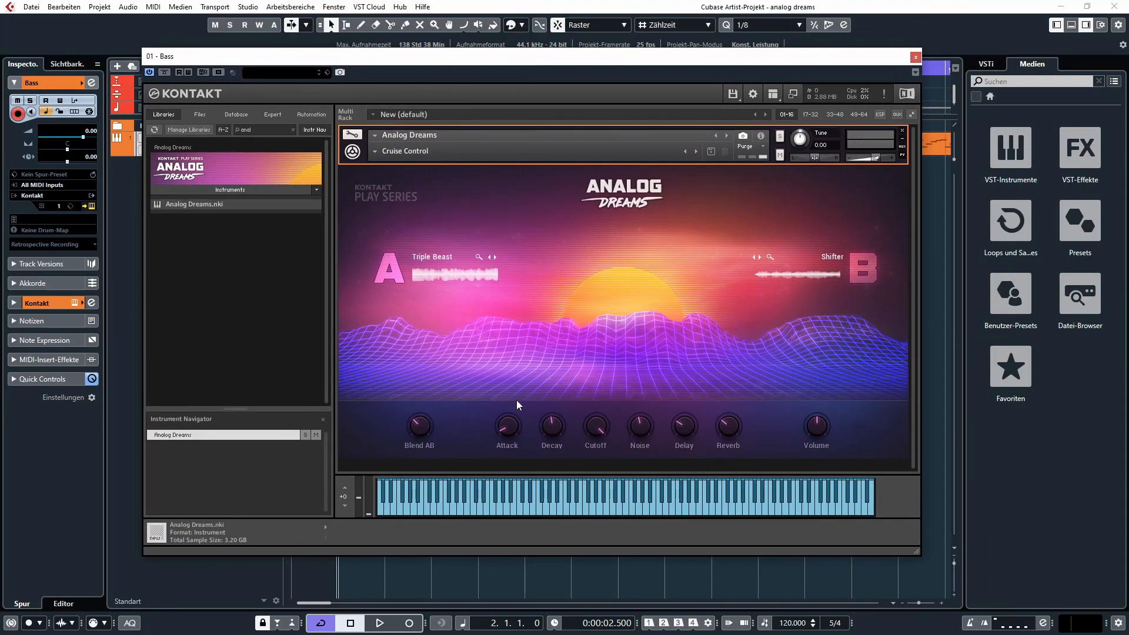
{"action": "key", "text": "space"}
Set Blend AB to 59 % / 40 % and Cutoff to about 2.5 kHz, adjust the Attack, and close the instrument window
{"action": "mouse_move", "coordinate": [414, 424]}
{"action": "left_click_drag", "start_coordinate": [416, 411], "coordinate": [417, 422]}
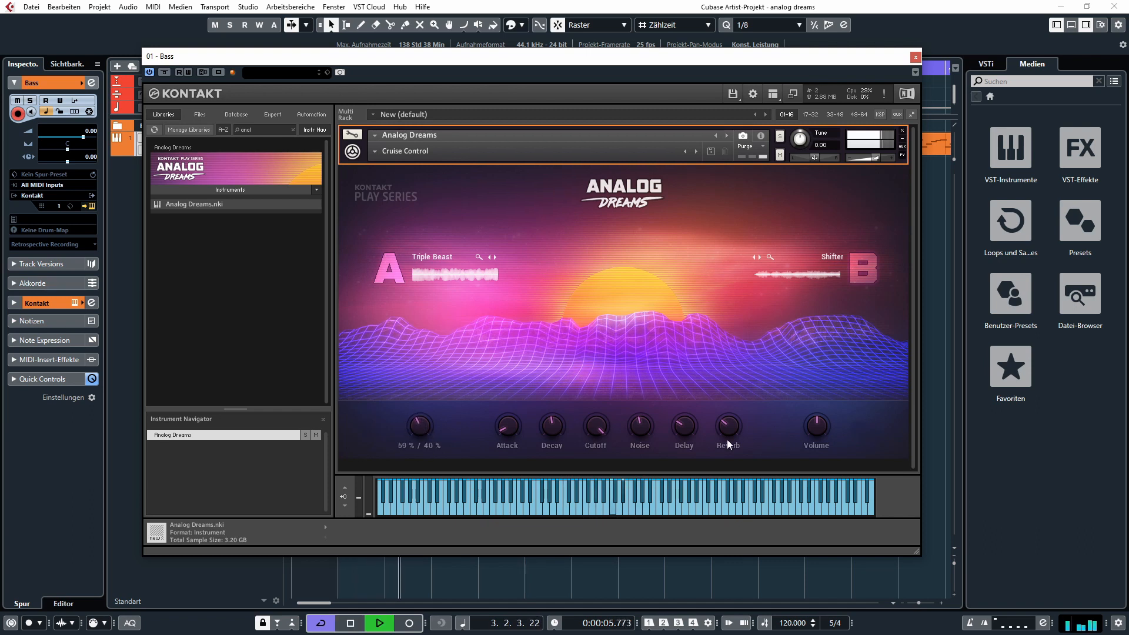
{"action": "mouse_move", "coordinate": [594, 439]}
{"action": "left_mouse_down"}
{"action": "mouse_move", "coordinate": [598, 506]}
{"action": "mouse_move", "coordinate": [601, 430]}
{"action": "left_mouse_up"}
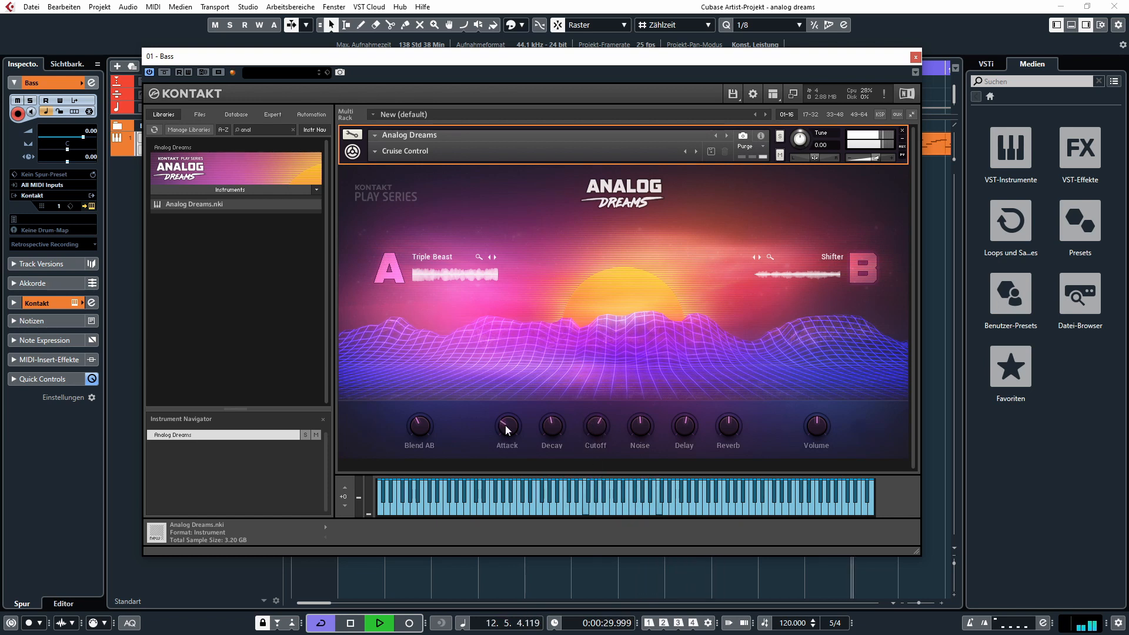
{"action": "left_click_drag", "start_coordinate": [506, 426], "coordinate": [506, 426]}
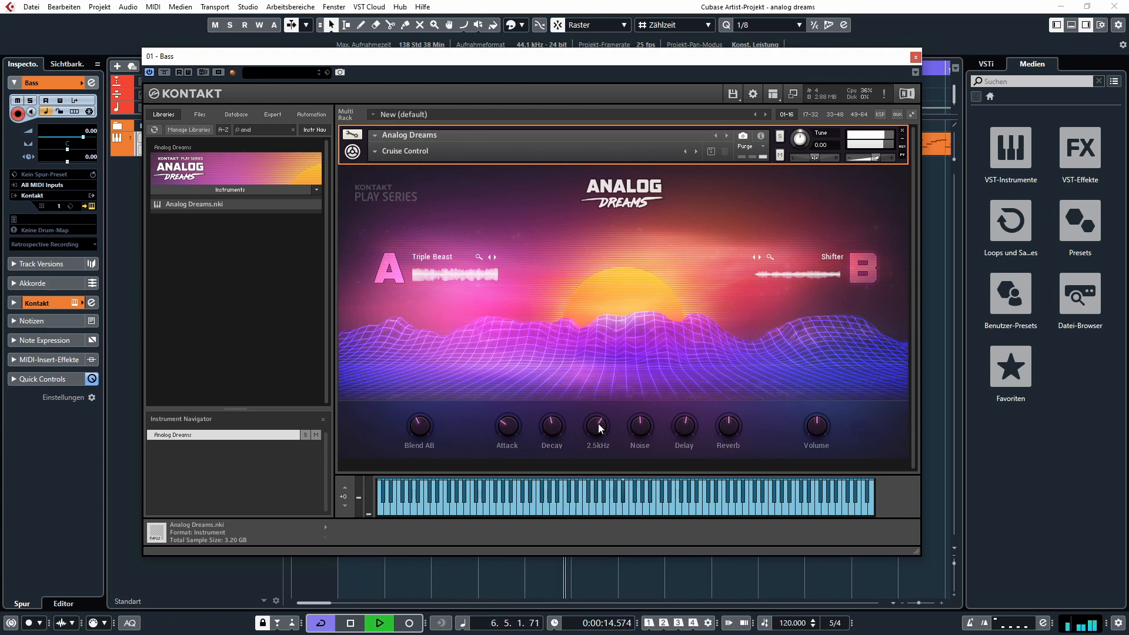
{"action": "left_click", "coordinate": [595, 425]}
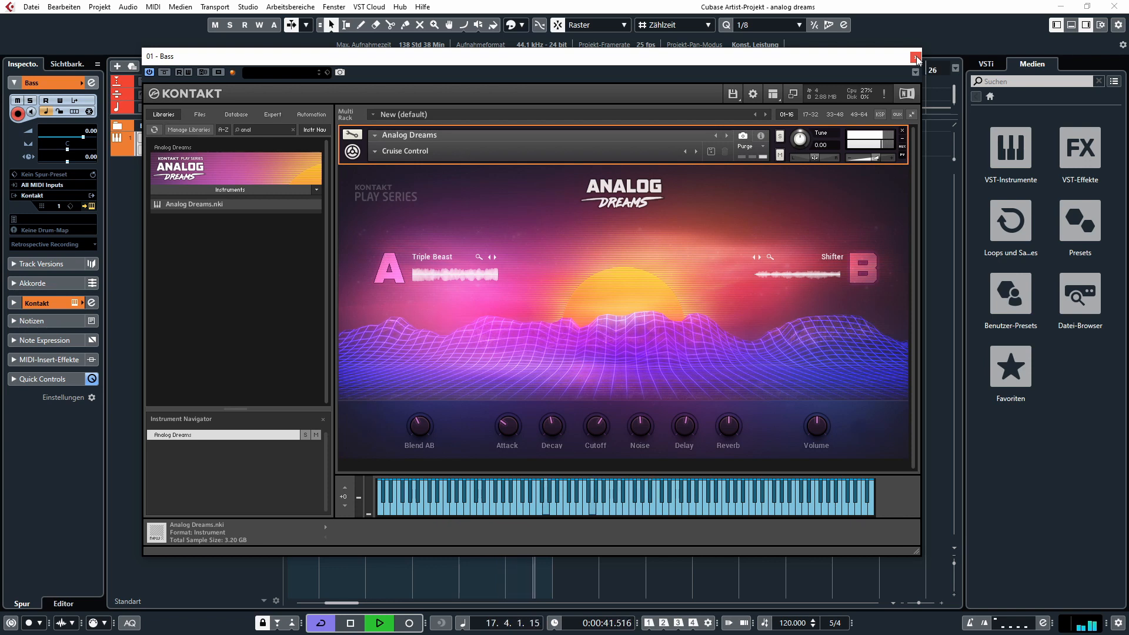
{"action": "left_click", "coordinate": [916, 56]}
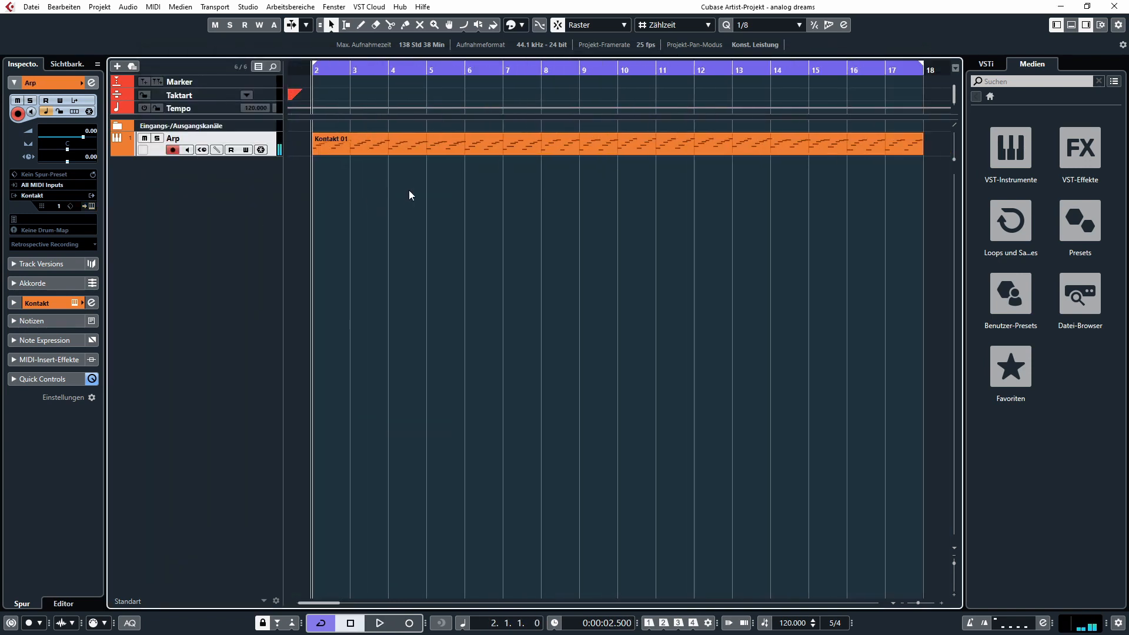
Duplicate the Arp track together with its recorded part
{"action": "scroll", "coordinate": [411, 195], "scroll_direction": "left", "scroll_amount": 1}
{"action": "right_click", "coordinate": [157, 151]}
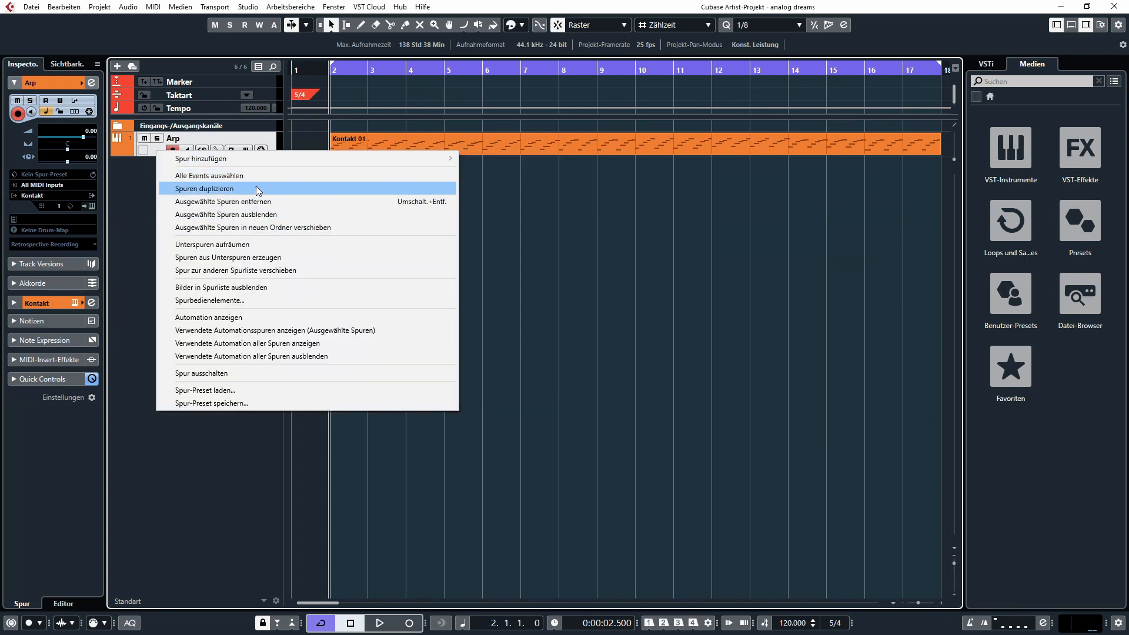
{"action": "left_click", "coordinate": [255, 188]}
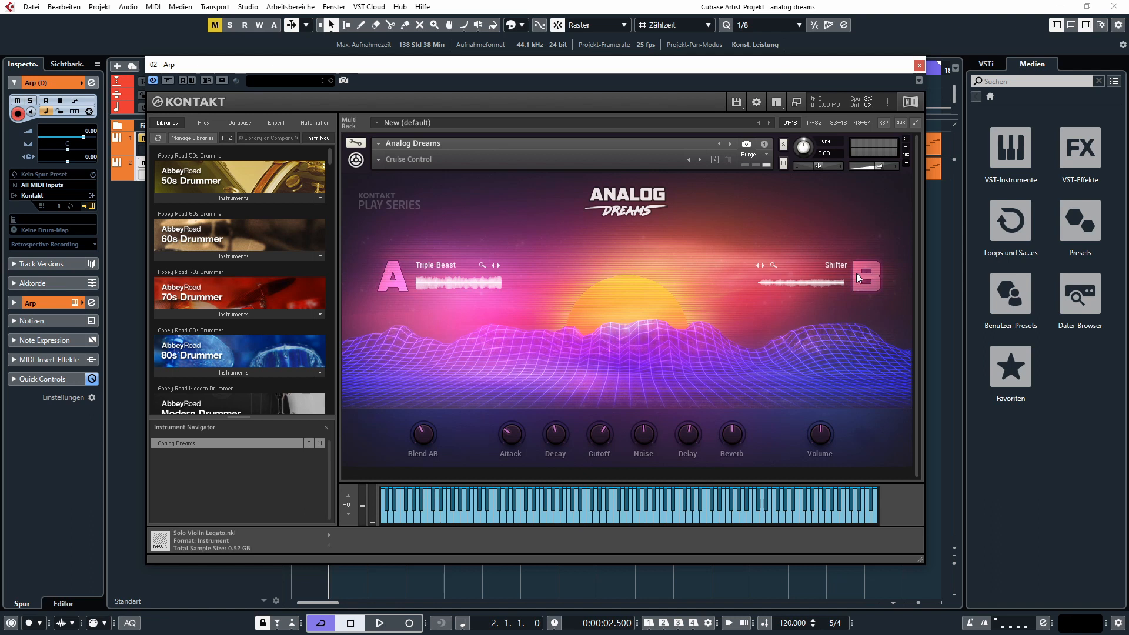
Audition Canada Highway, Cinematic, Sin-Square and Sin-Triangle as layer B sources on the duplicated Arp track during playback
{"action": "key", "text": "space"}
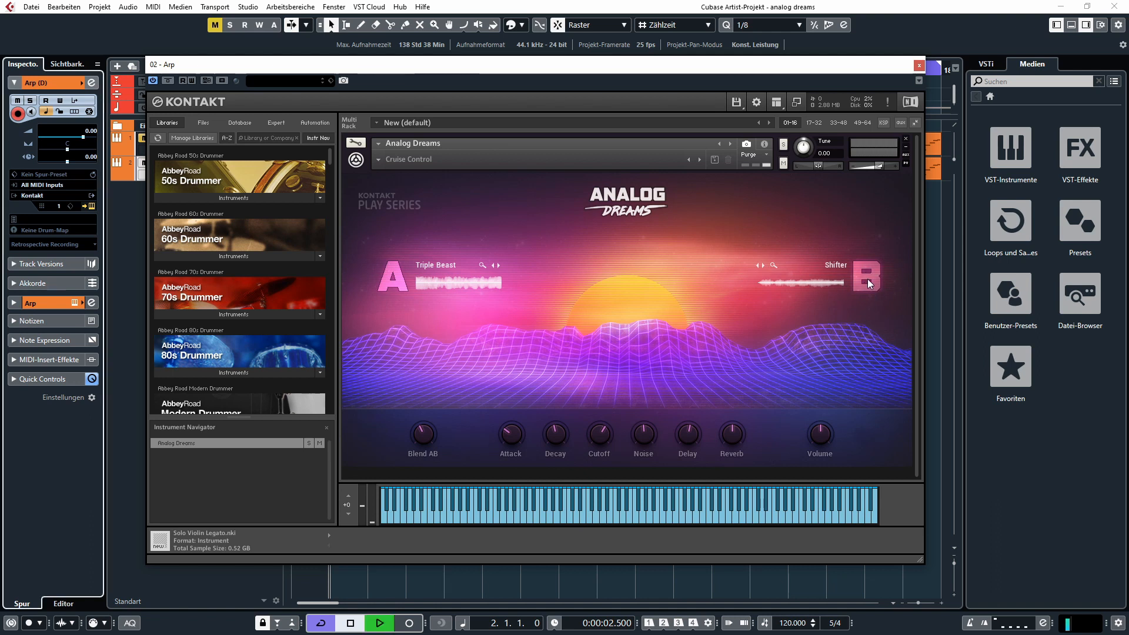
{"action": "left_click", "coordinate": [867, 278]}
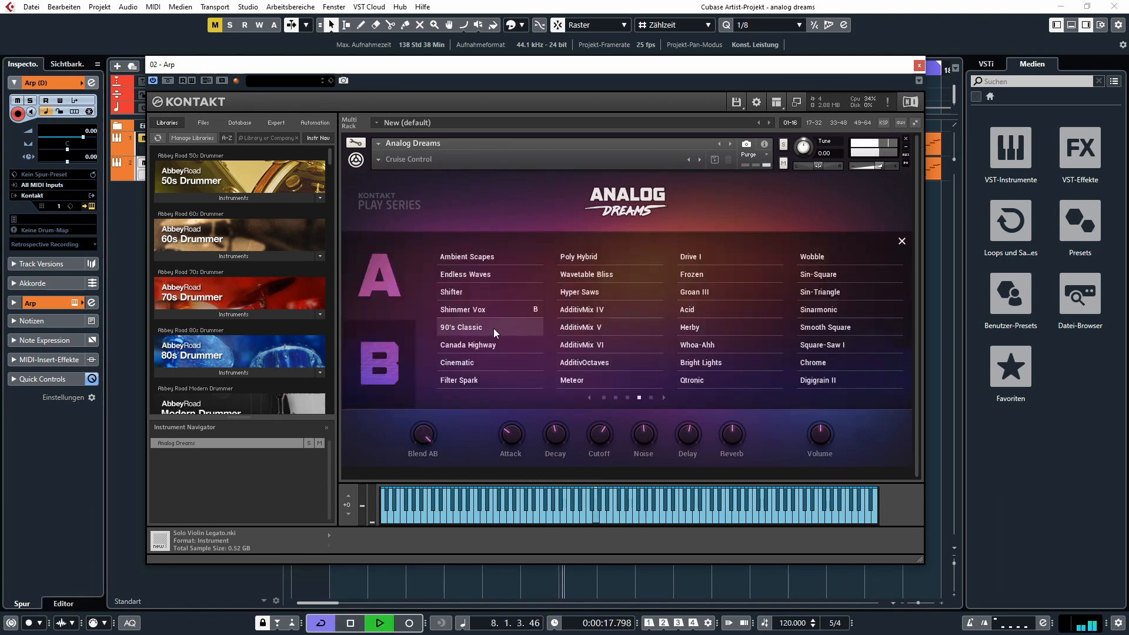
{"action": "left_click", "coordinate": [502, 347]}
{"action": "left_click", "coordinate": [498, 362]}
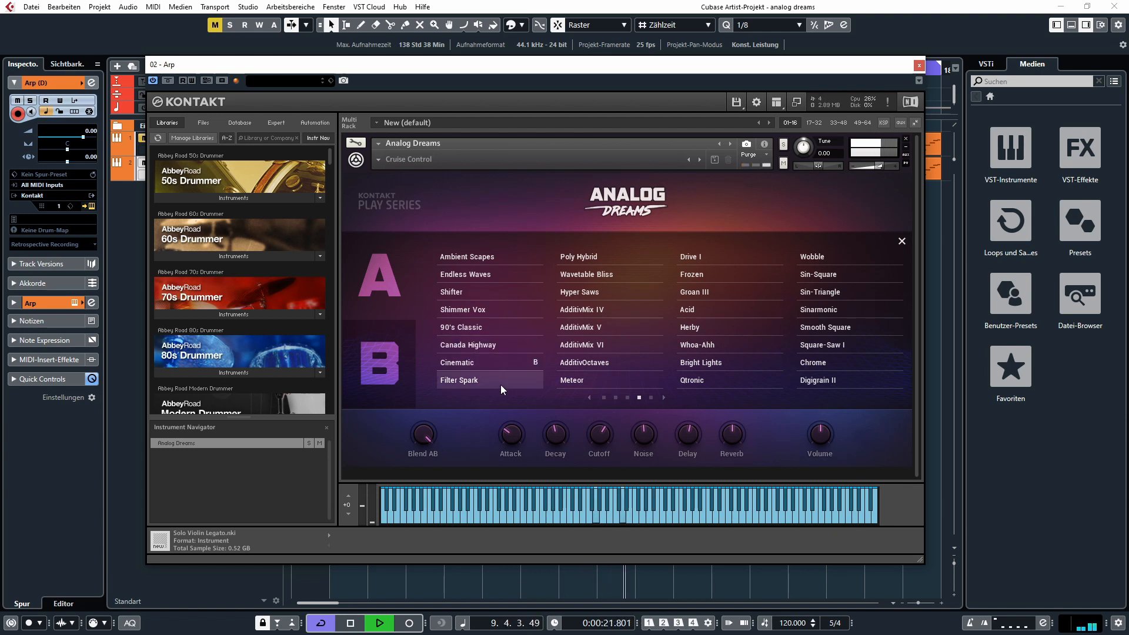
{"action": "left_click", "coordinate": [839, 292]}
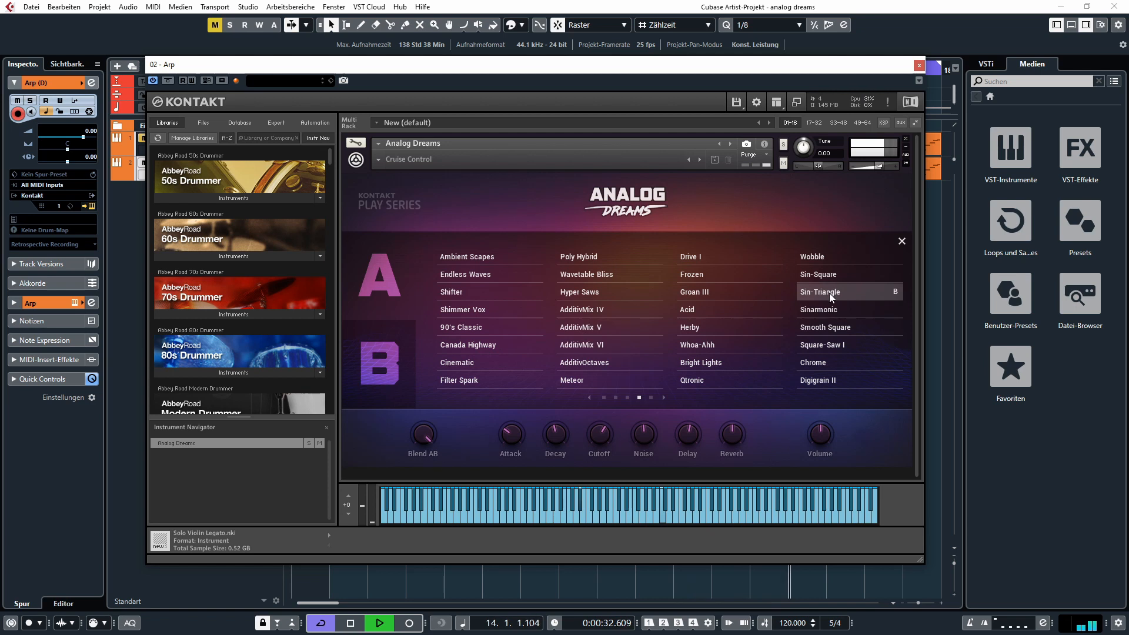
{"action": "left_click", "coordinate": [837, 273]}
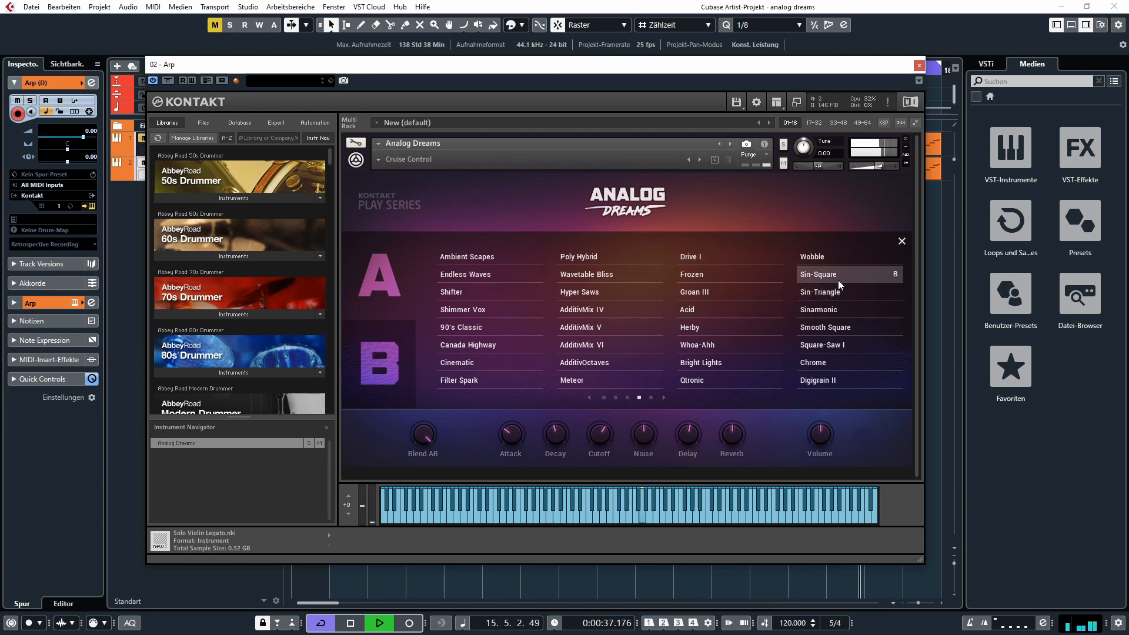
{"action": "left_click", "coordinate": [838, 292]}
Rebalance the two layers with Blend AB at about 55 % / 44 %, adjust the Decay, and close the instrument window
{"action": "mouse_move", "coordinate": [424, 435]}
{"action": "left_mouse_down"}
{"action": "mouse_move", "coordinate": [435, 522]}
{"action": "mouse_move", "coordinate": [428, 420]}
{"action": "left_mouse_up"}
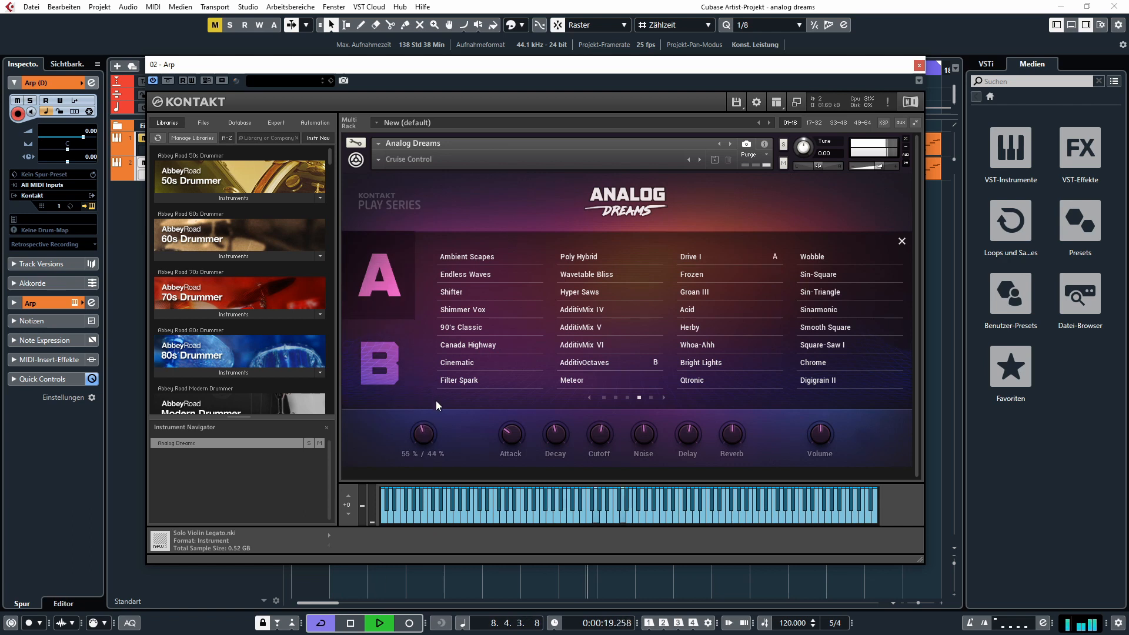
{"action": "left_click_drag", "start_coordinate": [435, 423], "coordinate": [485, 479]}
{"action": "mouse_move", "coordinate": [559, 437]}
{"action": "left_mouse_down"}
{"action": "mouse_move", "coordinate": [558, 407]}
{"action": "mouse_move", "coordinate": [561, 438]}
{"action": "left_mouse_up"}
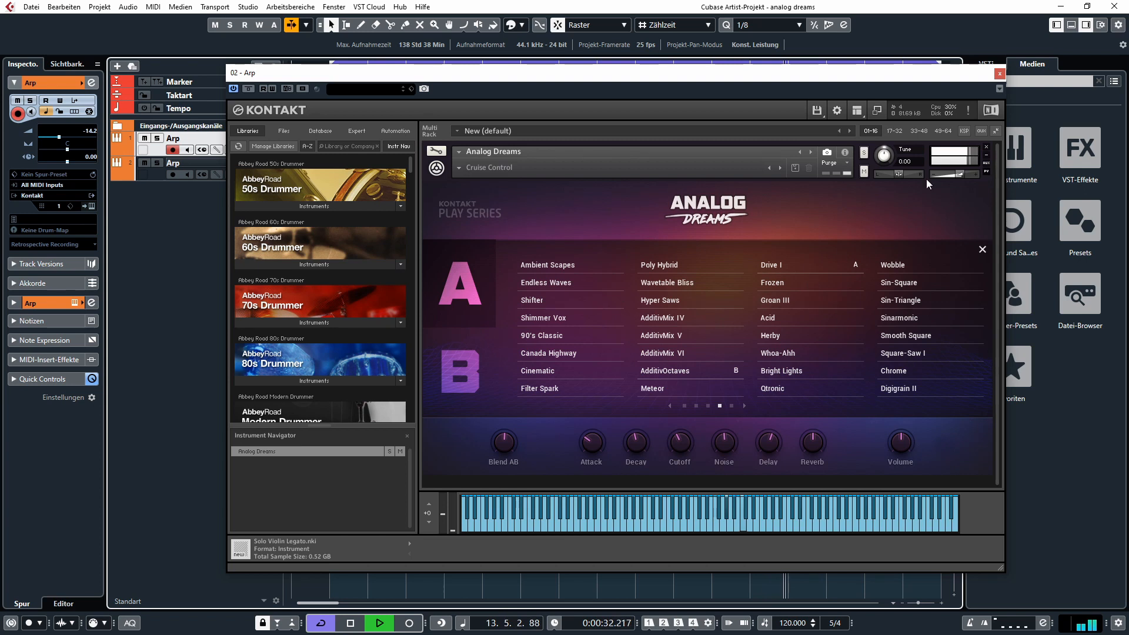
{"action": "left_click", "coordinate": [1002, 77]}
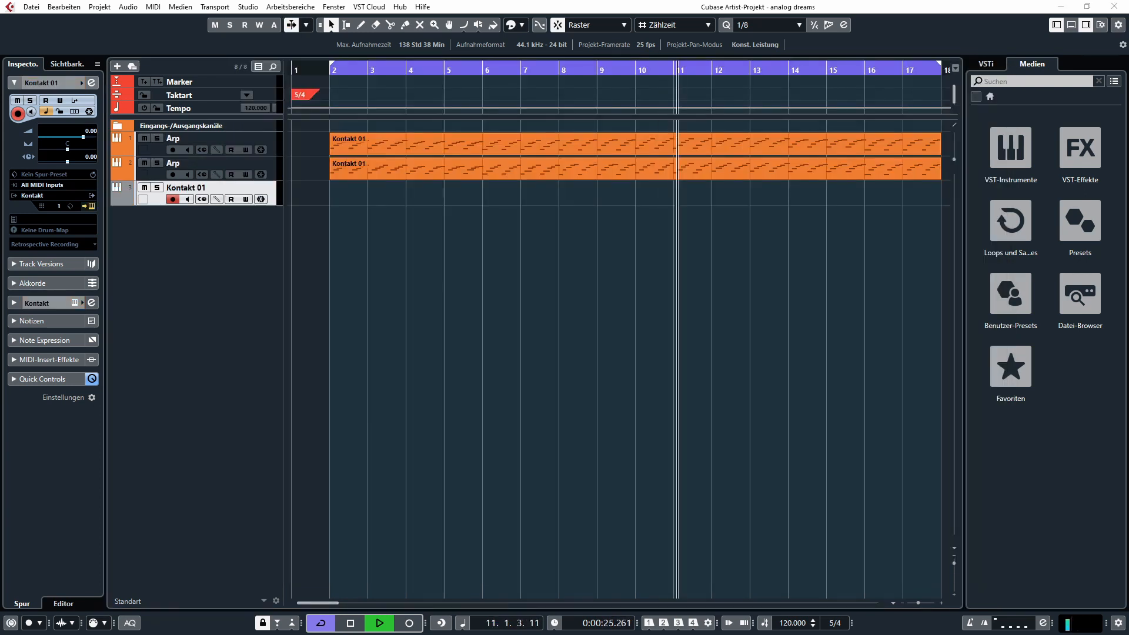
Copy the Arp part onto the Kontakt 01 track and delete its low notes, keeping only the upper arpeggio voices
{"action": "left_click_drag", "start_coordinate": [834, 28], "coordinate": [522, 28]}
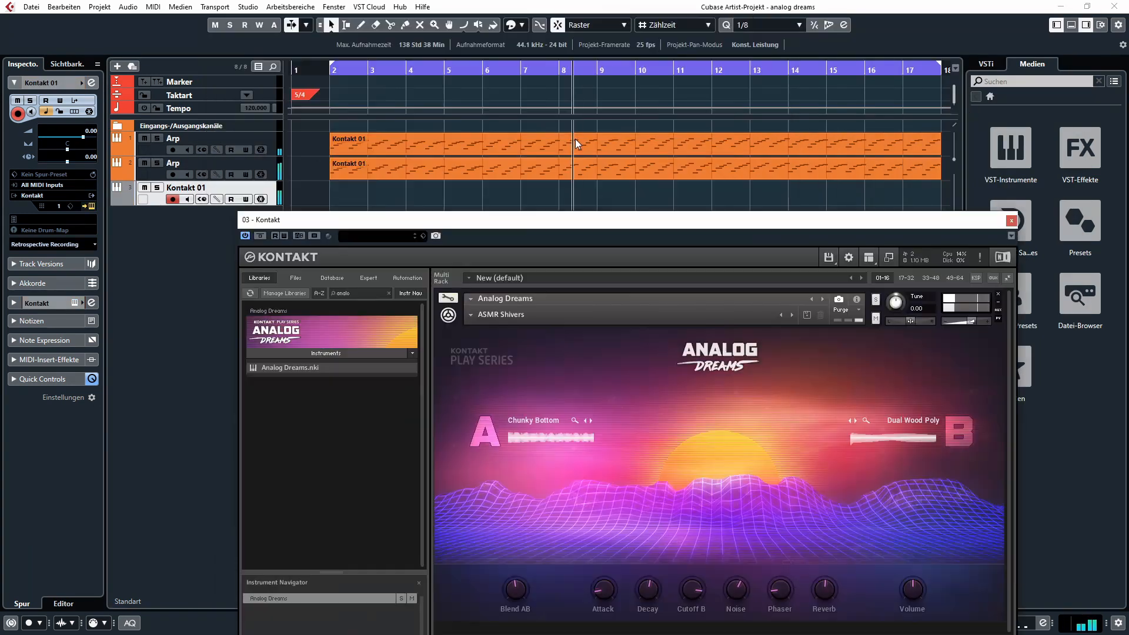
{"action": "left_click_drag", "start_coordinate": [492, 169], "coordinate": [468, 193]}
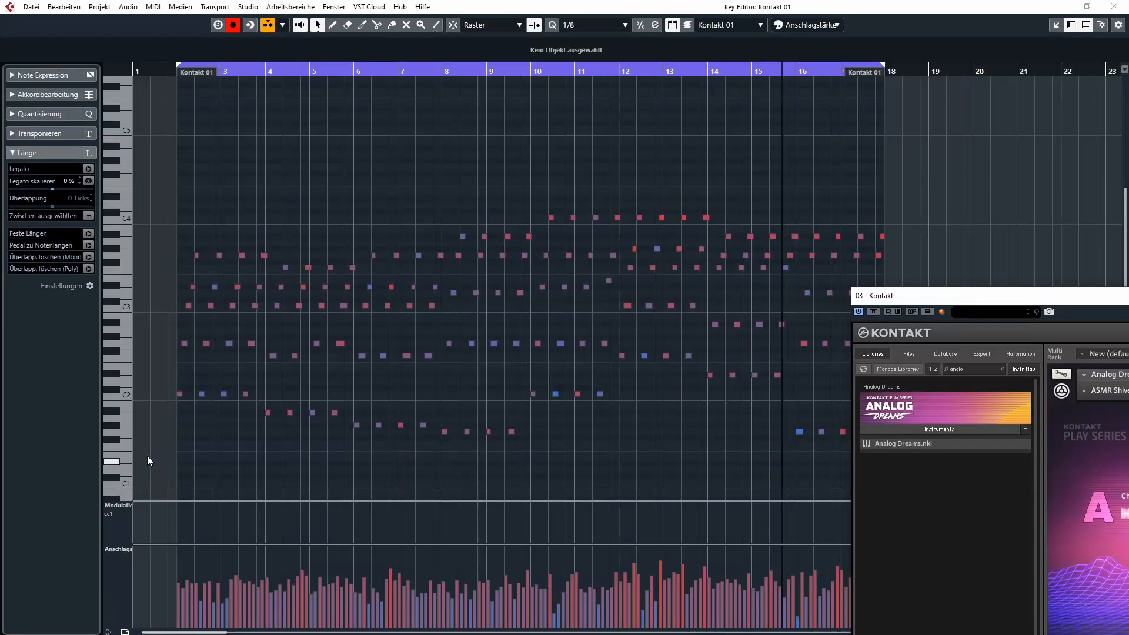
{"action": "left_click_drag", "start_coordinate": [146, 457], "coordinate": [641, 332]}
{"action": "key", "text": "Delete"}
{"action": "left_click_drag", "start_coordinate": [600, 380], "coordinate": [719, 307]}
{"action": "key", "text": "Delete"}
{"action": "left_click_drag", "start_coordinate": [637, 432], "coordinate": [927, 327]}
{"action": "key", "text": "Delete"}
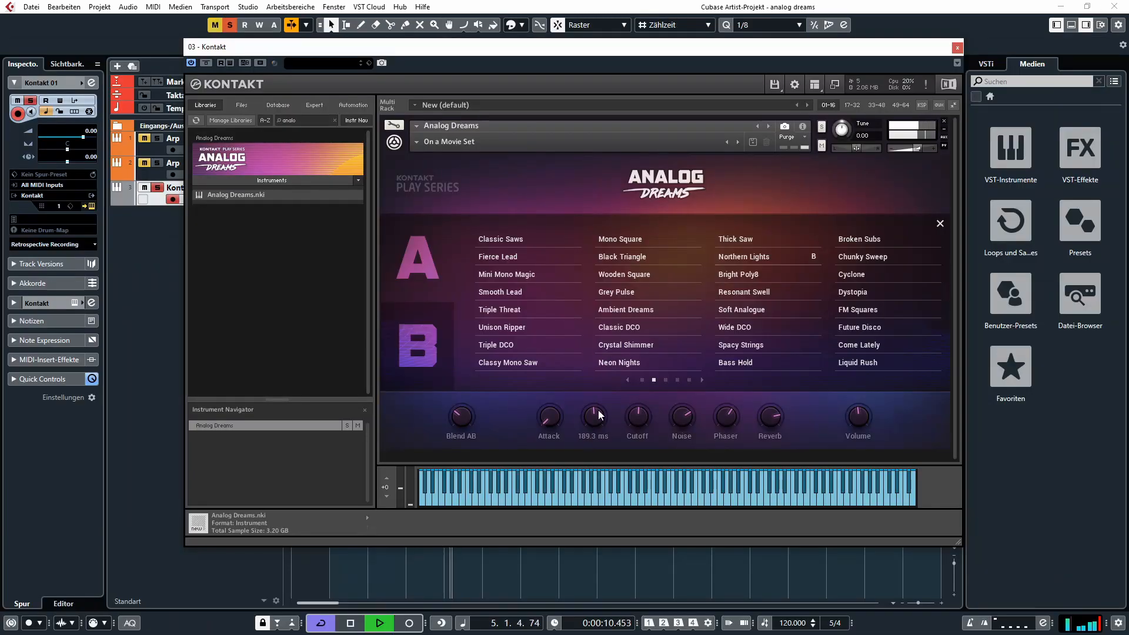
Set the On a Movie Set patch's Cutoff to about 1.5 kHz, adjust Attack, Decay and Noise, unsolo its track and close the instrument window
{"action": "left_click_drag", "start_coordinate": [599, 393], "coordinate": [559, 404]}
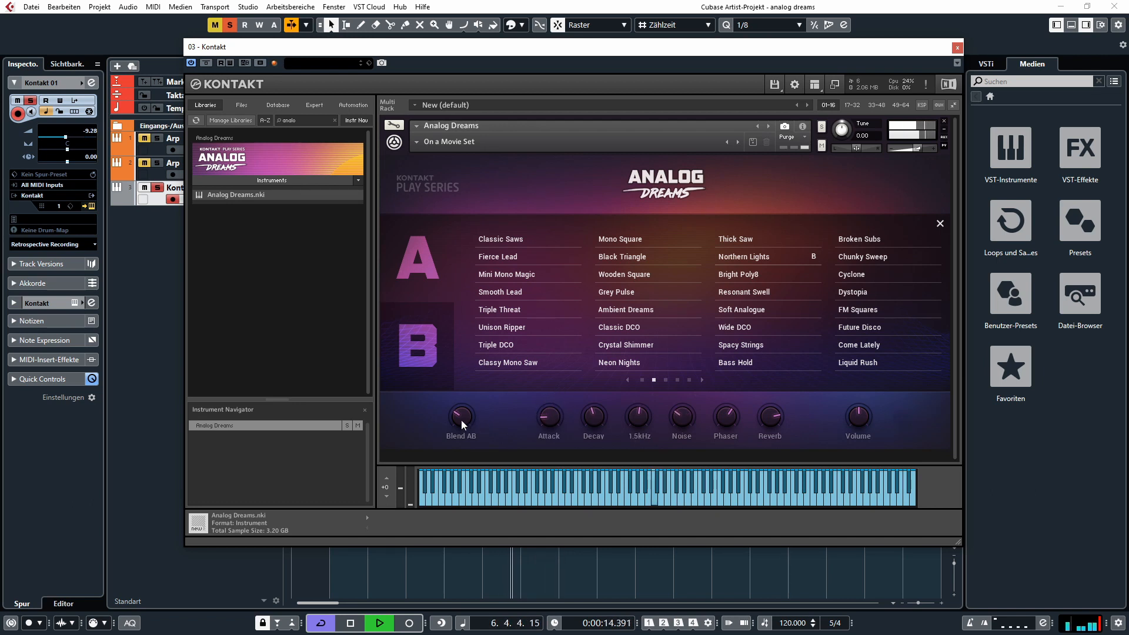
{"action": "left_click", "coordinate": [158, 188]}
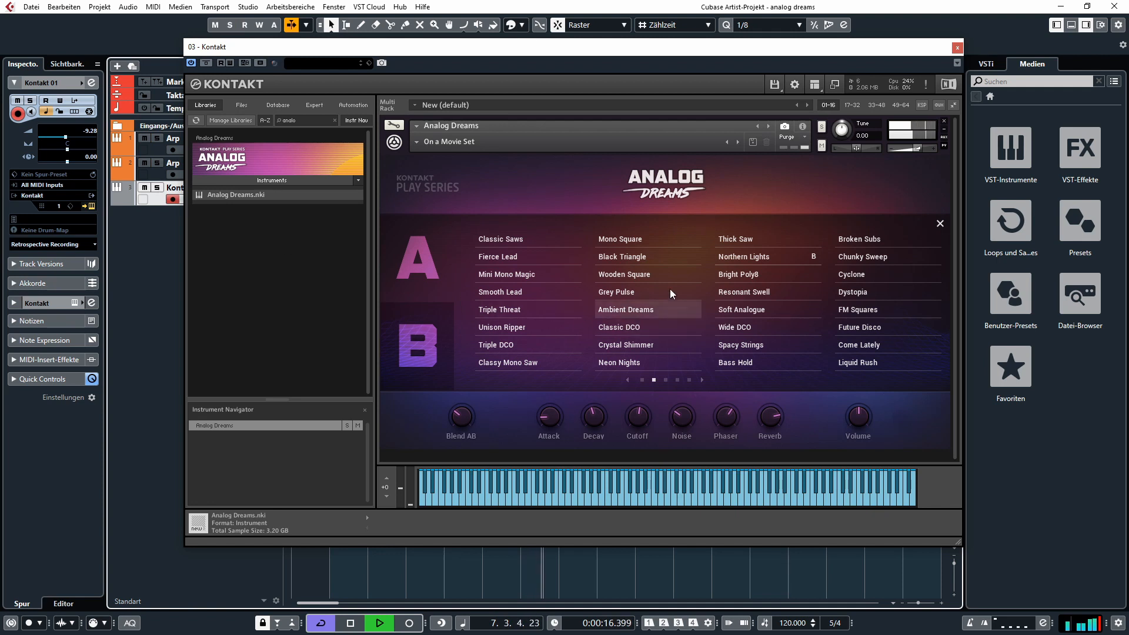
{"action": "left_click", "coordinate": [957, 48]}
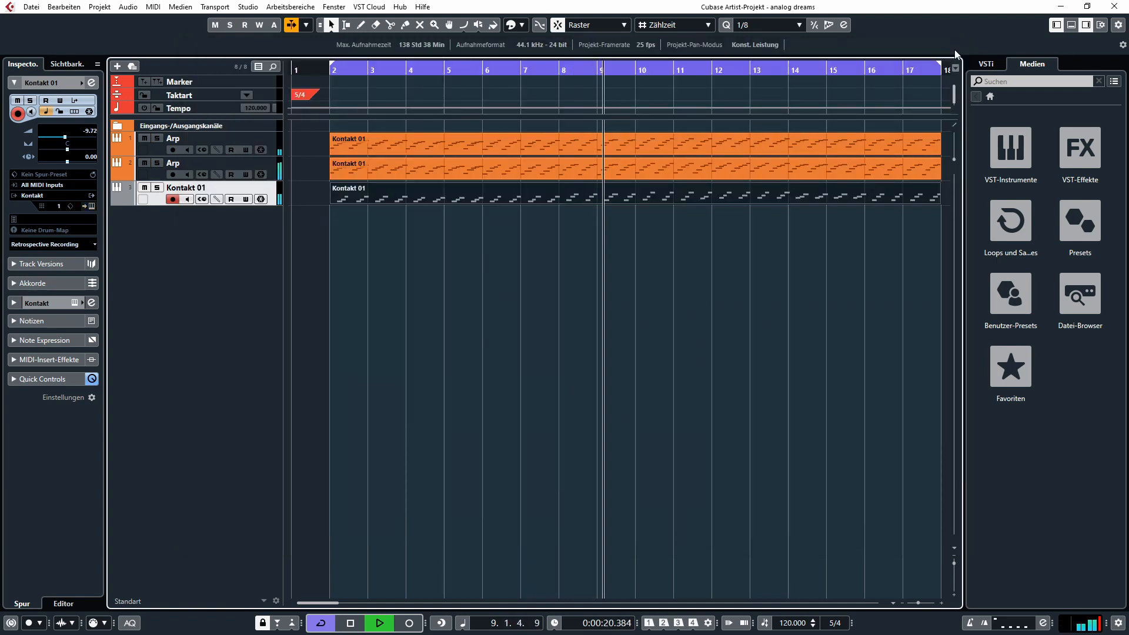
{"action": "left_click", "coordinate": [758, 359]}
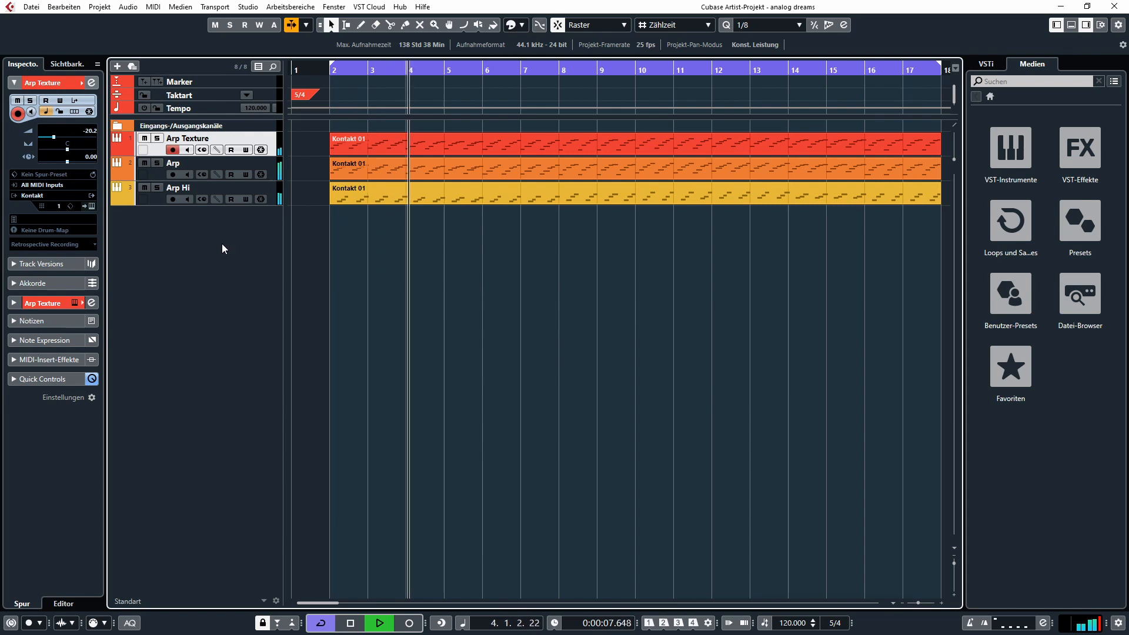
{"action": "left_click", "coordinate": [157, 197]}
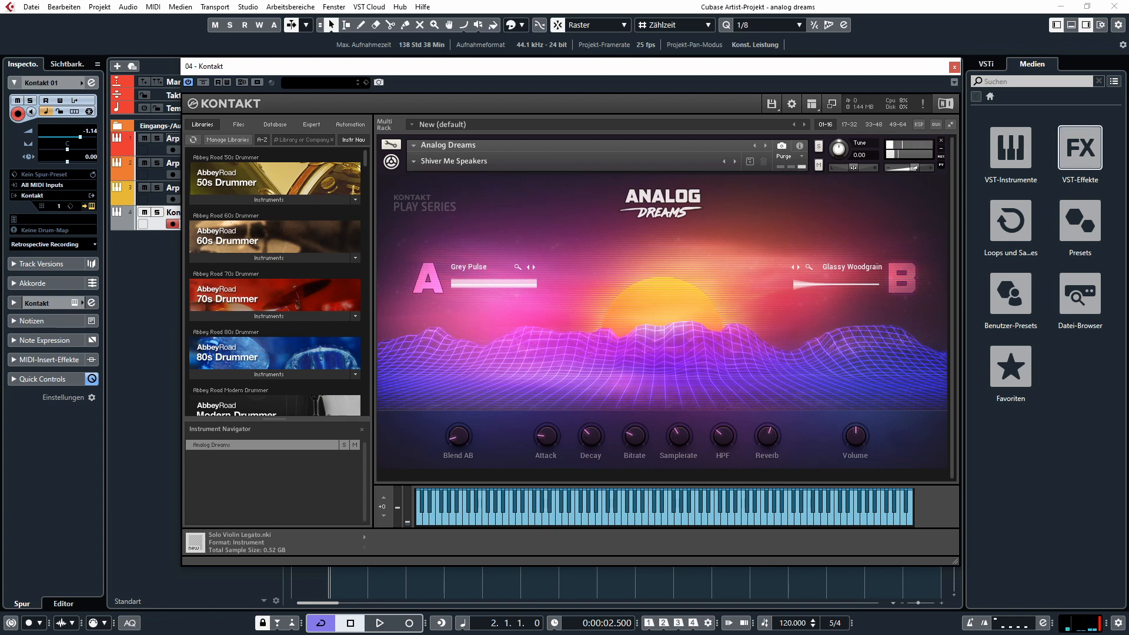
Close the Shiver Me Speakers instrument, name its track Bass, and start recording the bass part from bar 1
{"action": "left_click", "coordinate": [955, 67]}
{"action": "left_click", "coordinate": [564, 227]}
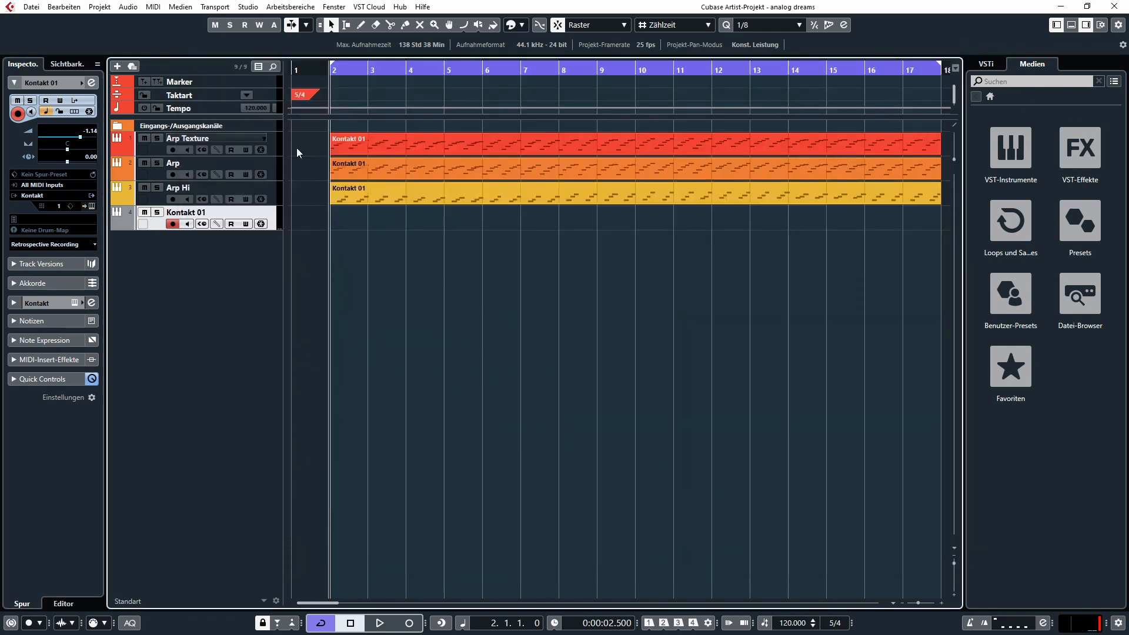
{"action": "left_click", "coordinate": [295, 70]}
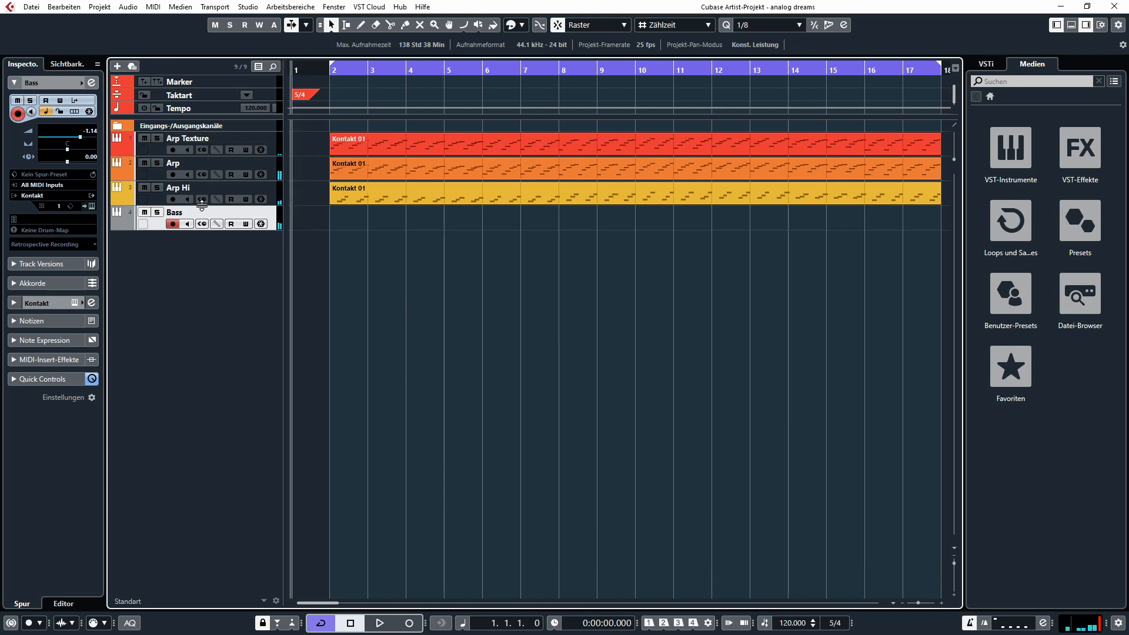
{"action": "key", "text": "KP_Multiply"}
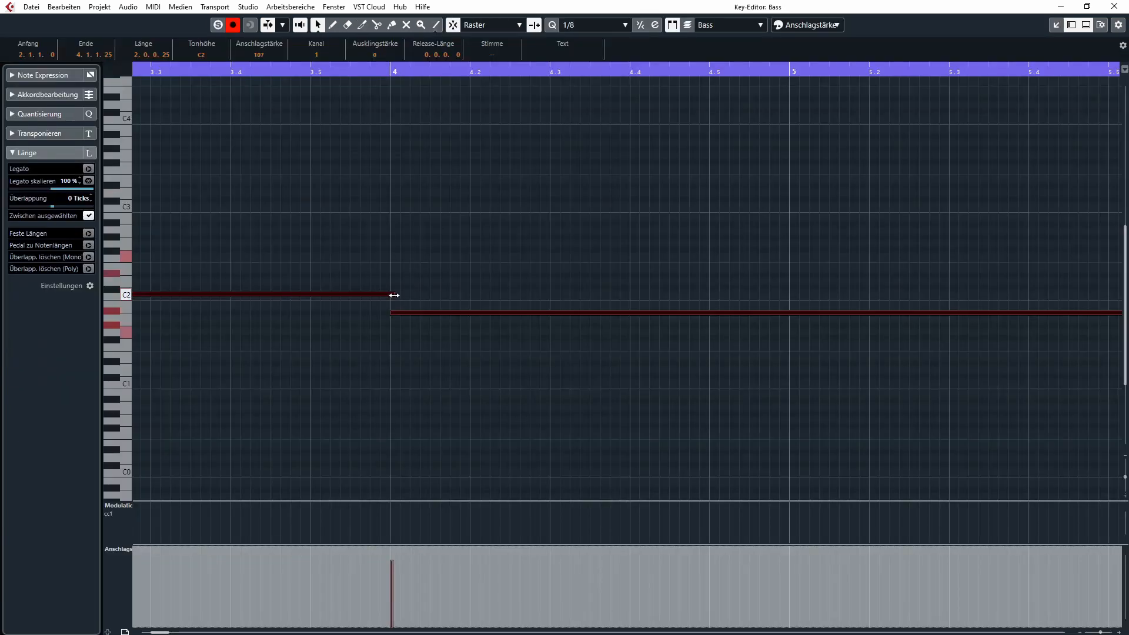
Trim the selected bass notes so the first ends exactly at bar 4, and play the part from just before bar 2
{"action": "left_click_drag", "start_coordinate": [394, 295], "coordinate": [393, 296]}
{"action": "scroll", "coordinate": [501, 391], "scroll_direction": "down", "scroll_amount": 5}
{"action": "left_click", "coordinate": [214, 75]}
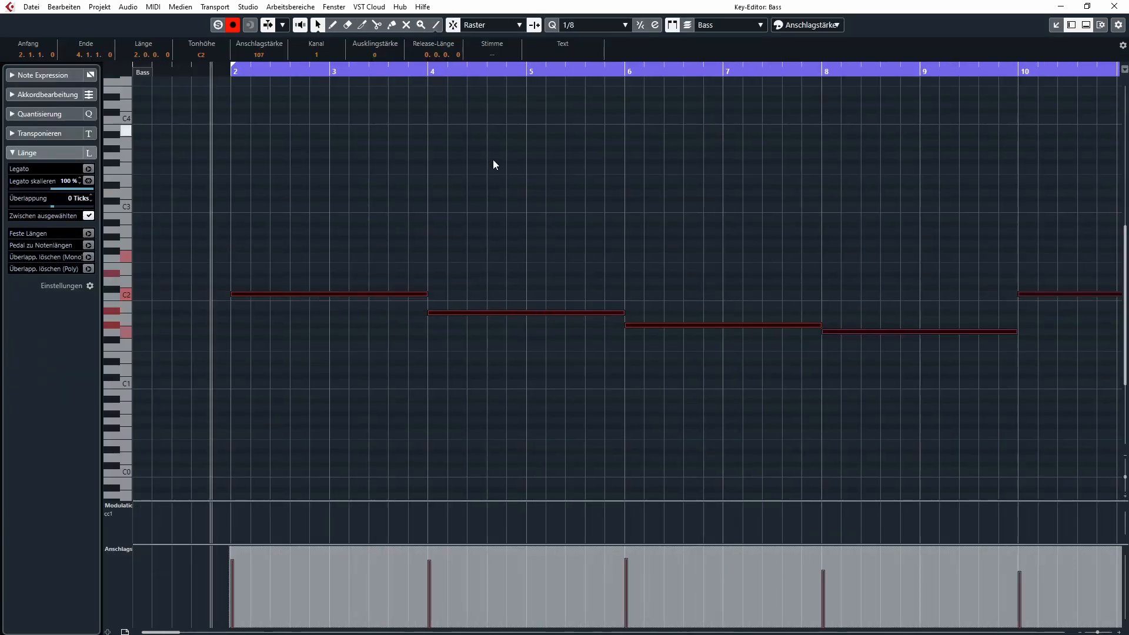
{"action": "key", "text": "Return"}
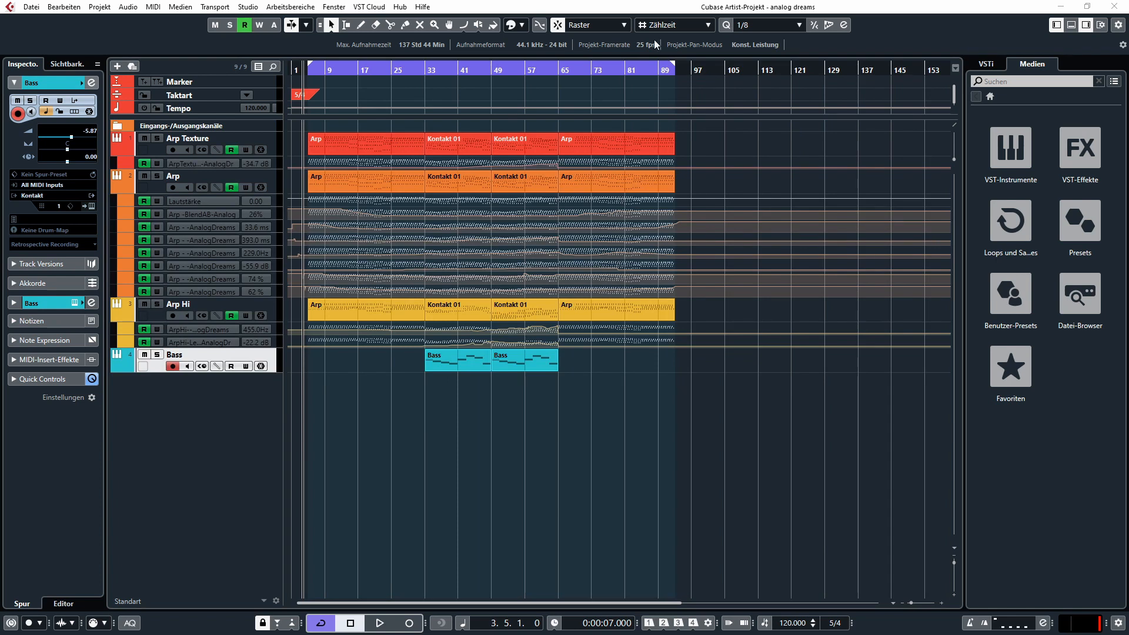
Examine the notes of the first Arp part on the Arp Texture track and review the arrangement's automation lanes
{"action": "double_click", "coordinate": [363, 152]}
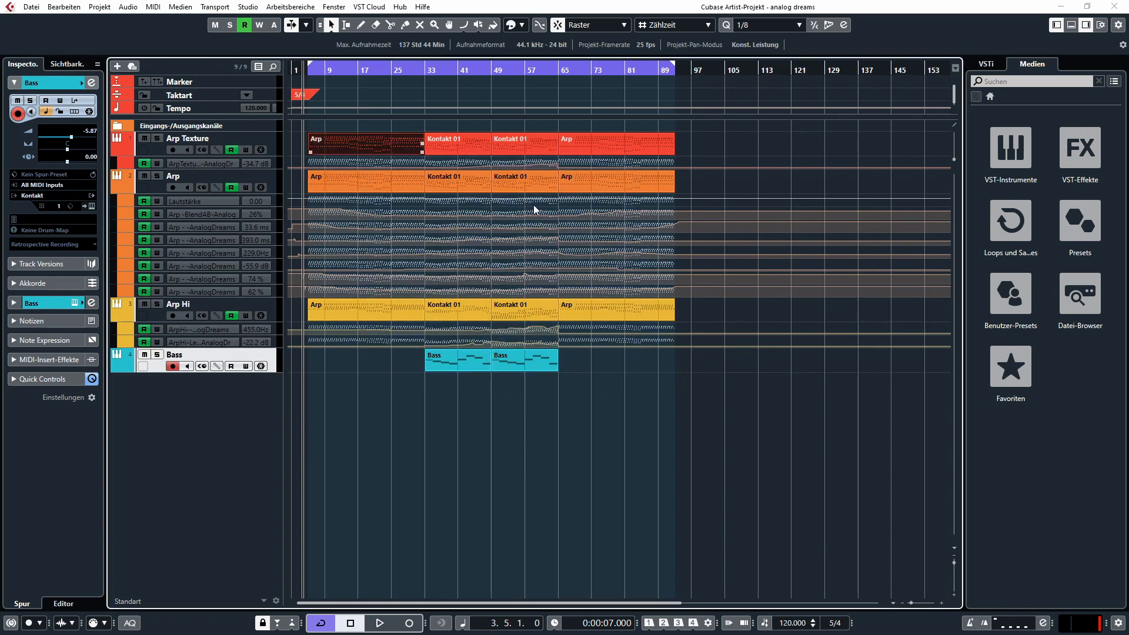
{"action": "scroll", "coordinate": [602, 274], "scroll_direction": "down", "scroll_amount": 5}
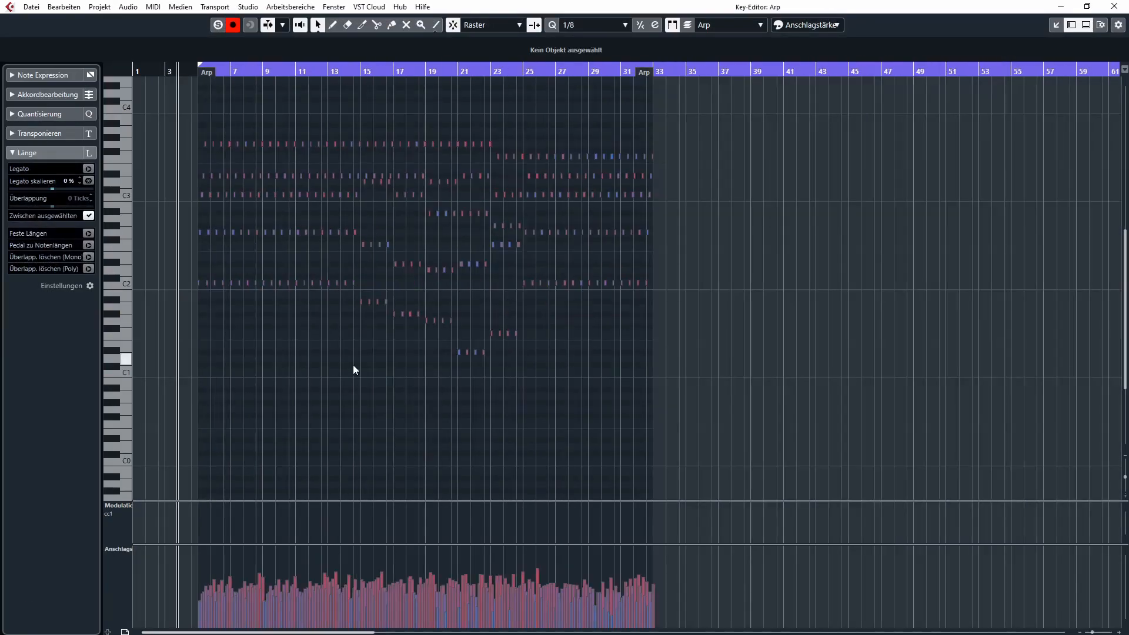
{"action": "left_click", "coordinate": [1115, 7]}
{"action": "left_click", "coordinate": [611, 459]}
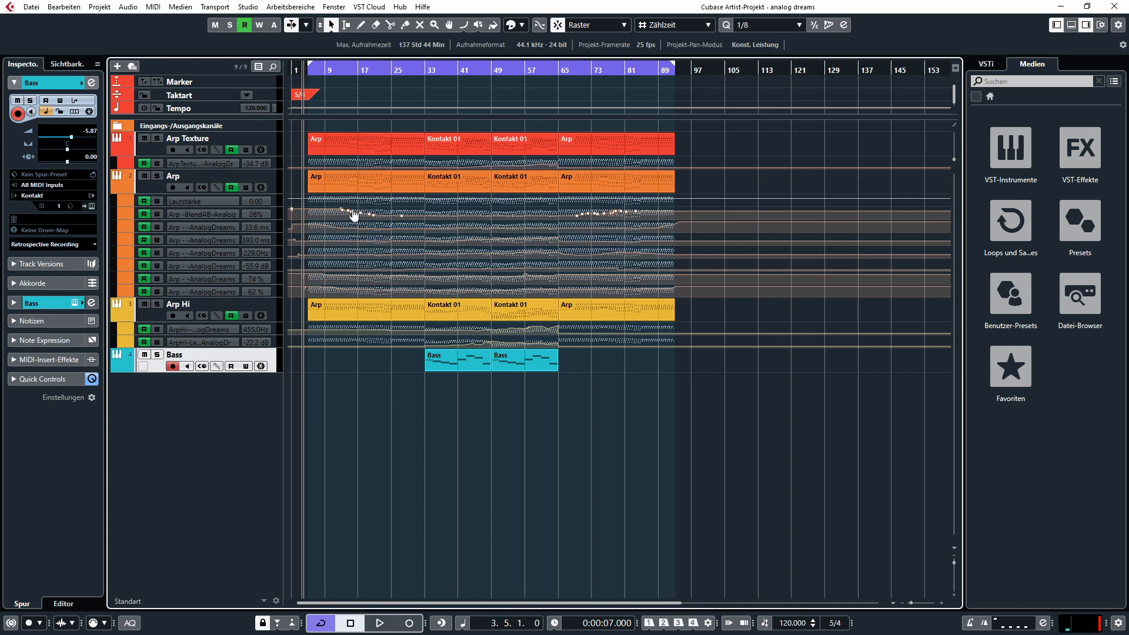
{"action": "left_click", "coordinate": [381, 346]}
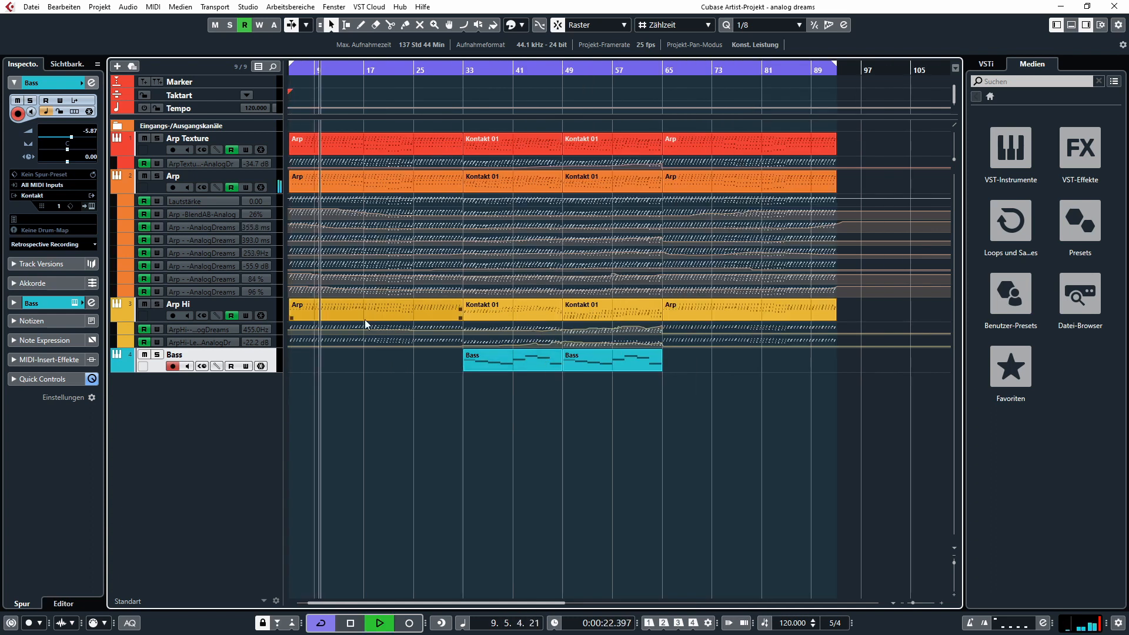
Add an instrument track with Analog Dreams and load the Blue Poly Pad preset
{"action": "right_click", "coordinate": [173, 406]}
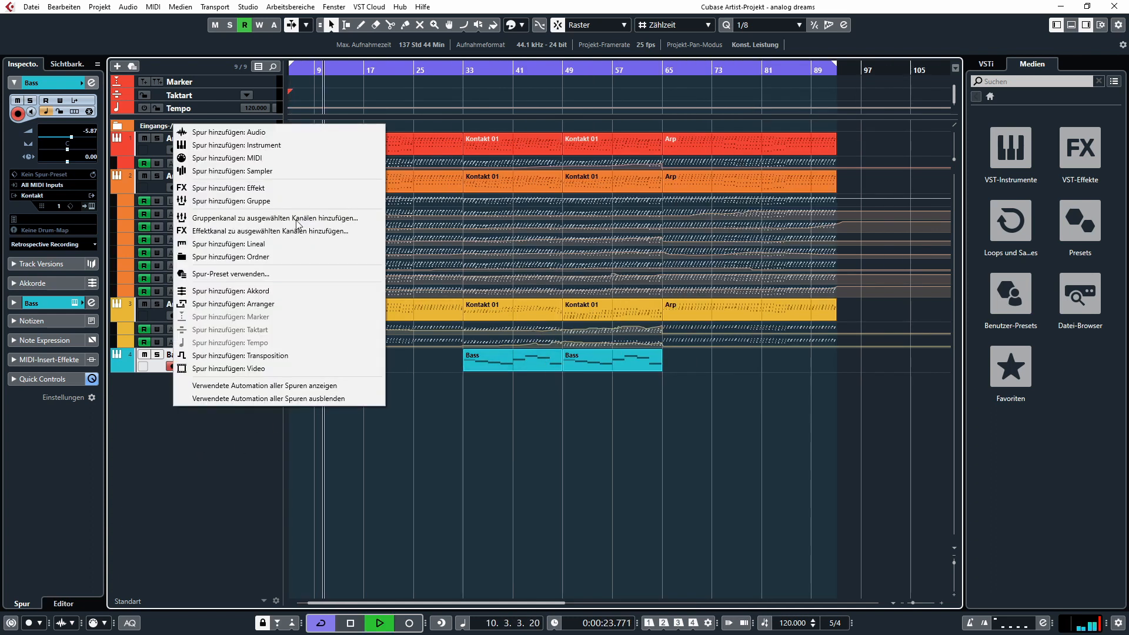
{"action": "left_click", "coordinate": [271, 147]}
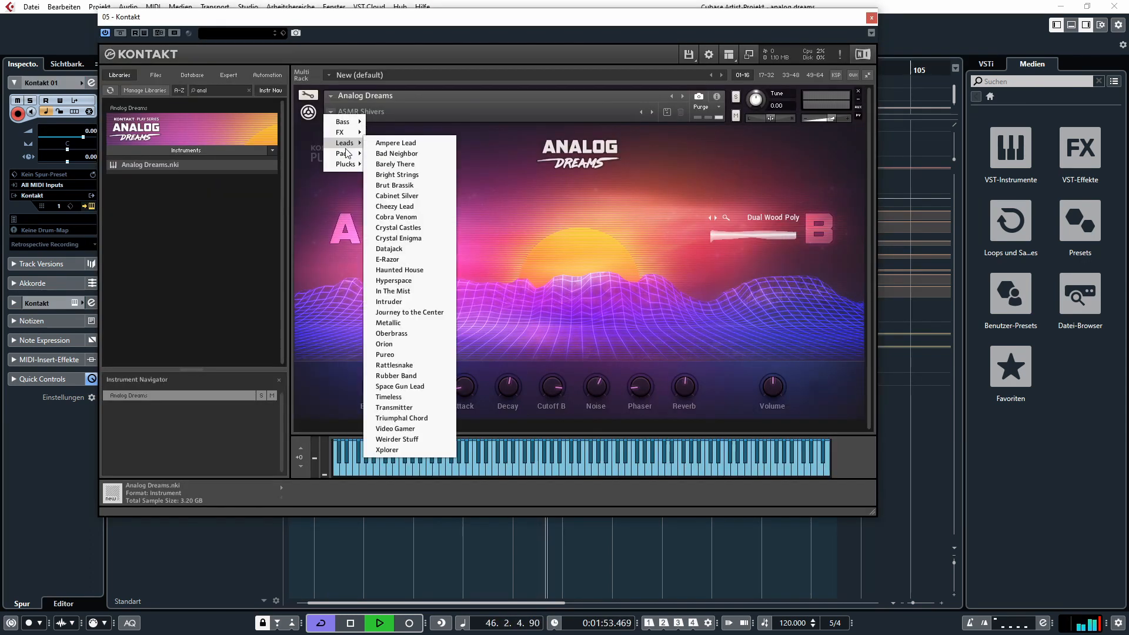
{"action": "mouse_move", "coordinate": [347, 159]}
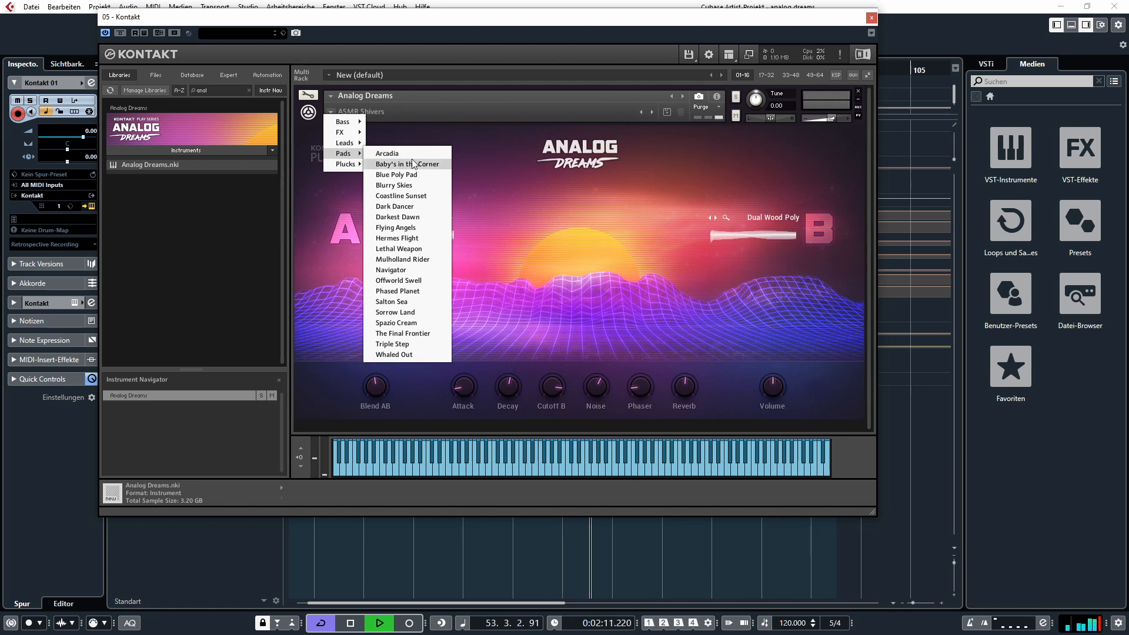
{"action": "left_click", "coordinate": [406, 175]}
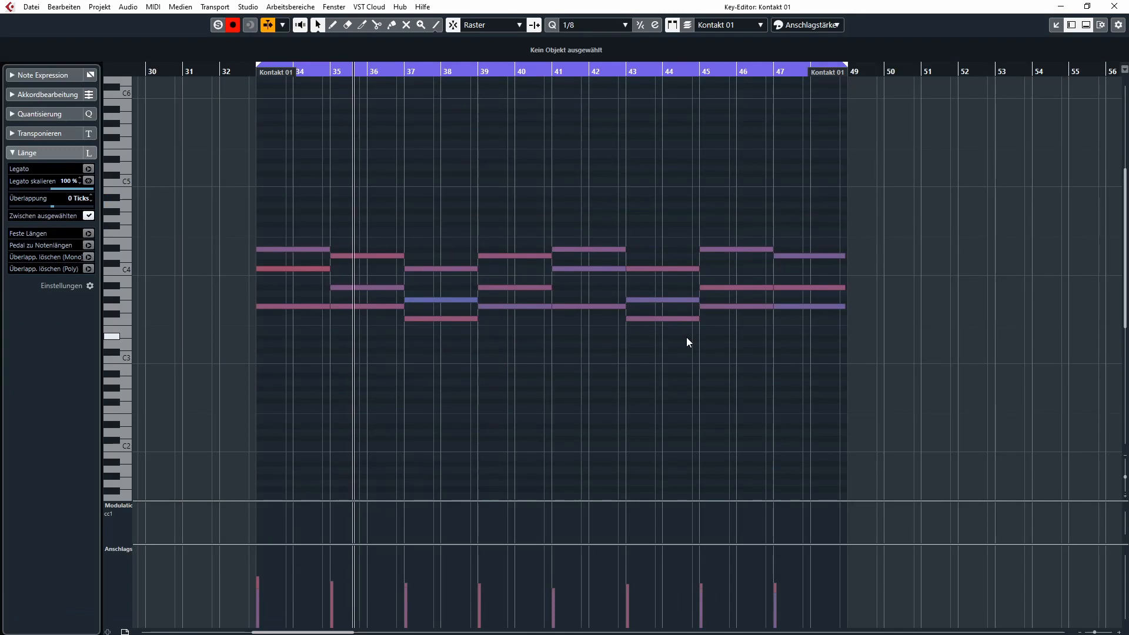
Examine the chord notes of the Kontakt 01 part around bars 39 to 46
{"action": "scroll", "coordinate": [607, 294], "scroll_direction": "up", "scroll_amount": 5}
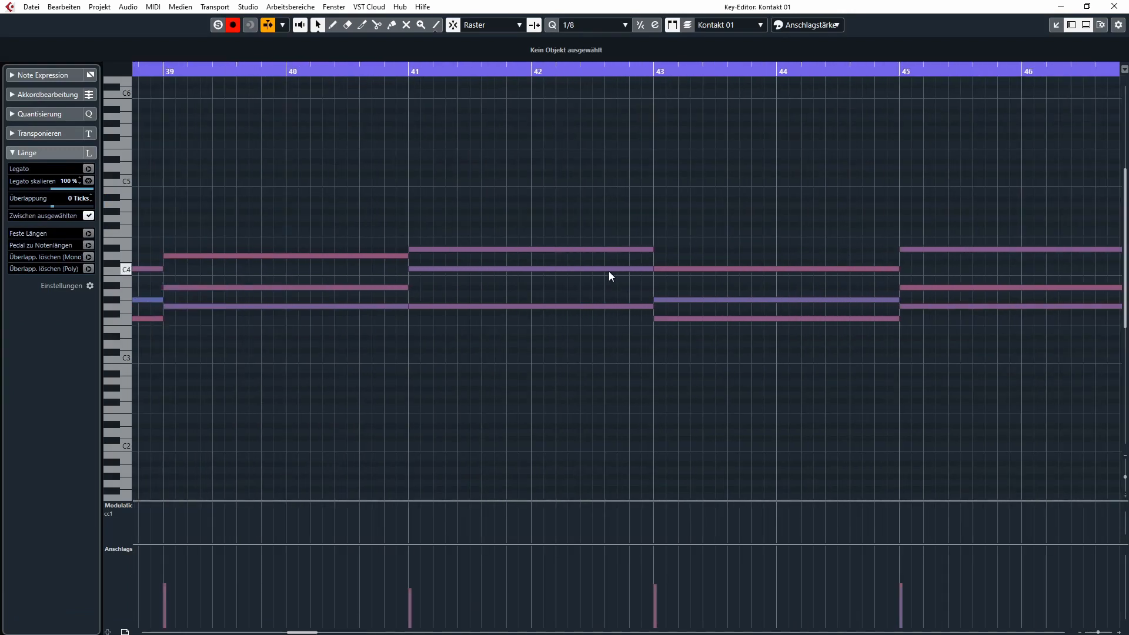
{"action": "scroll", "coordinate": [610, 274], "scroll_direction": "up", "scroll_amount": 2}
{"action": "scroll", "coordinate": [586, 273], "scroll_direction": "up", "scroll_amount": 1}
{"action": "key", "text": "alt"}
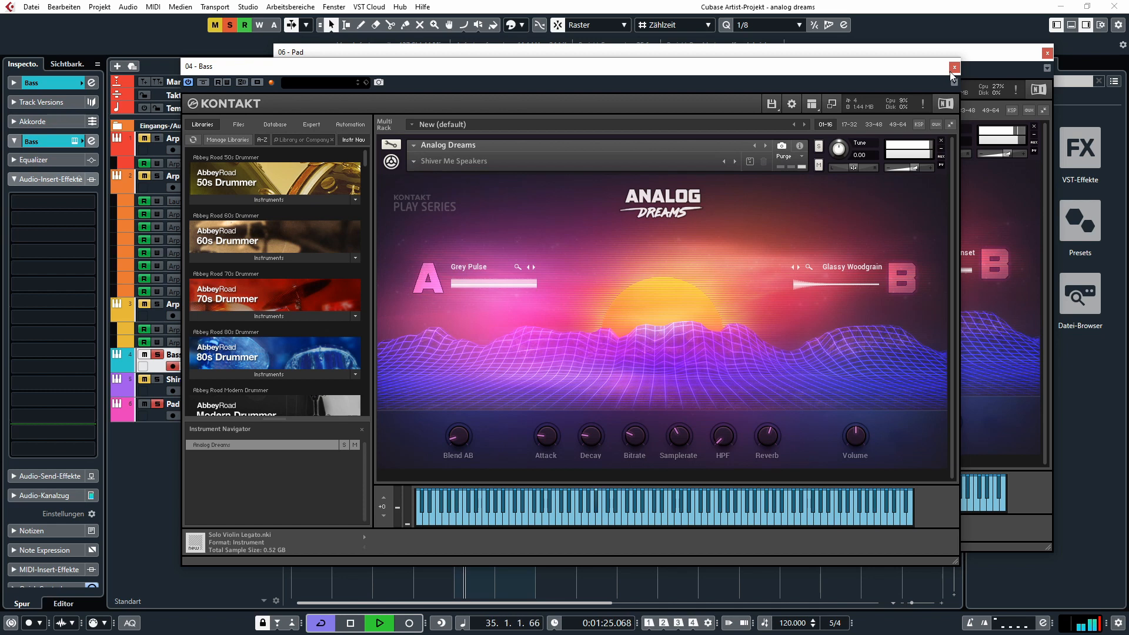
Adjust the HPF of the Shiver Me Speakers patch on the Bass track
{"action": "left_click_drag", "start_coordinate": [723, 441], "coordinate": [723, 435]}
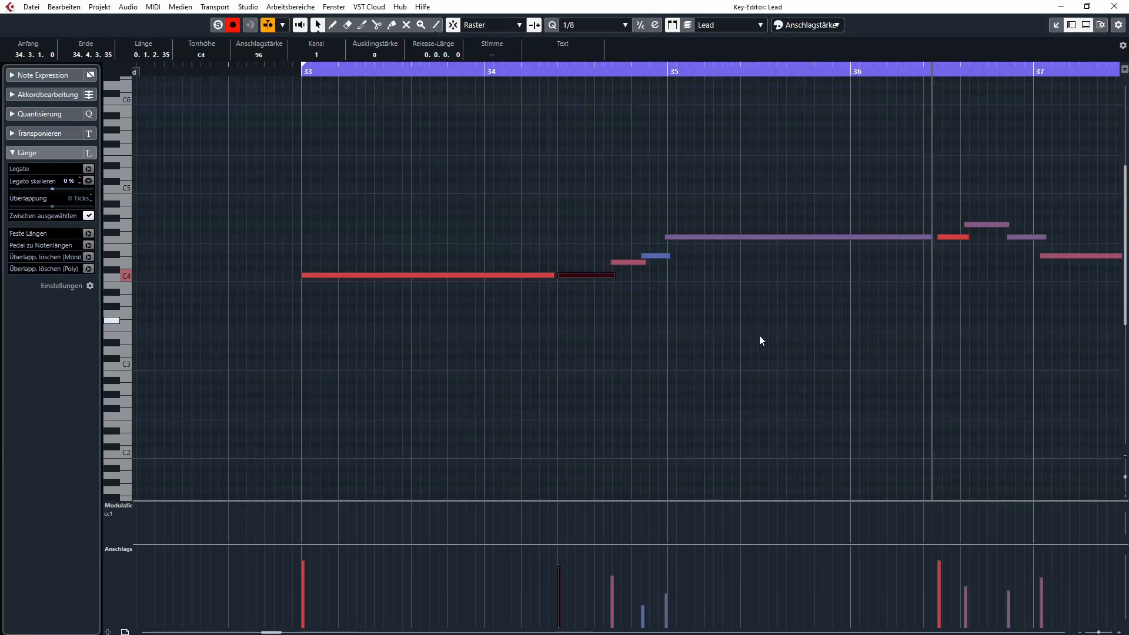
Clear the note selection in the Lead part and review the whole melody from bar 33 onward
{"action": "left_click", "coordinate": [759, 336]}
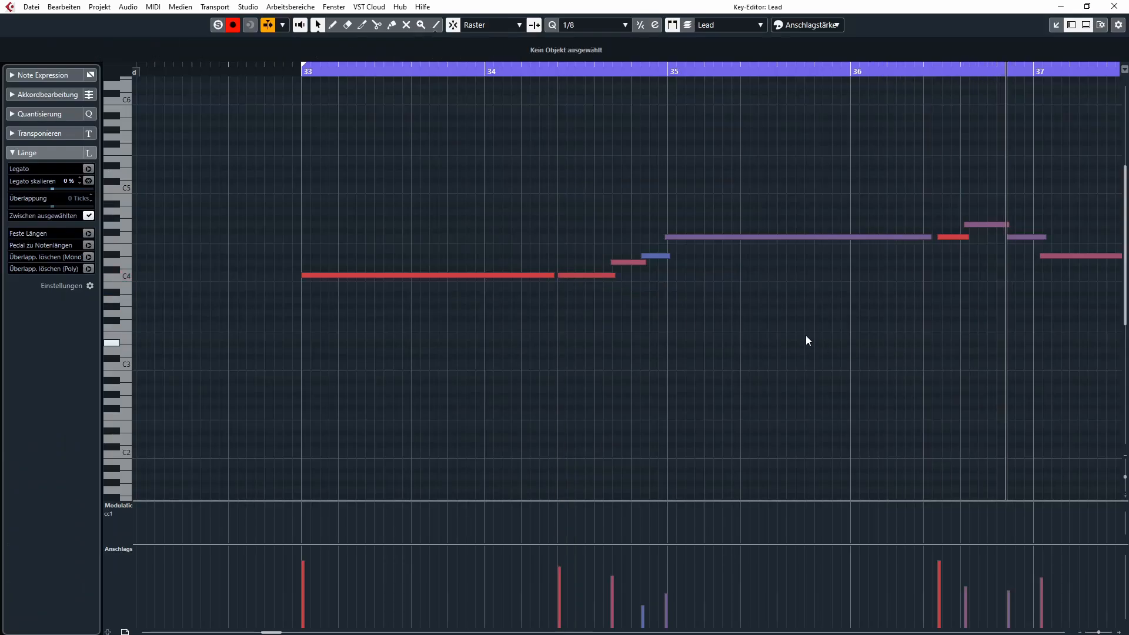
{"action": "key", "text": "g"}
{"action": "key", "text": "g"}
{"action": "key", "text": "g"}
{"action": "key", "text": "g"}
{"action": "key", "text": "g"}
{"action": "key", "text": "g"}
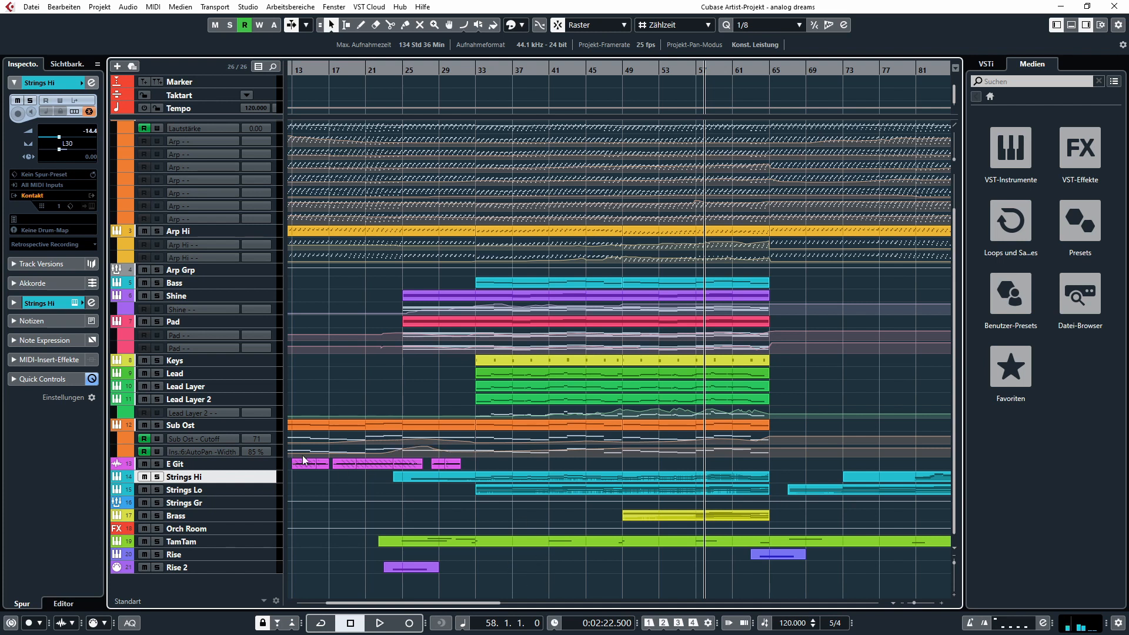
Audition the Keys track in solo around bar 49, then unsolo it and stop playback
{"action": "scroll", "coordinate": [535, 498], "scroll_direction": "left", "scroll_amount": 3}
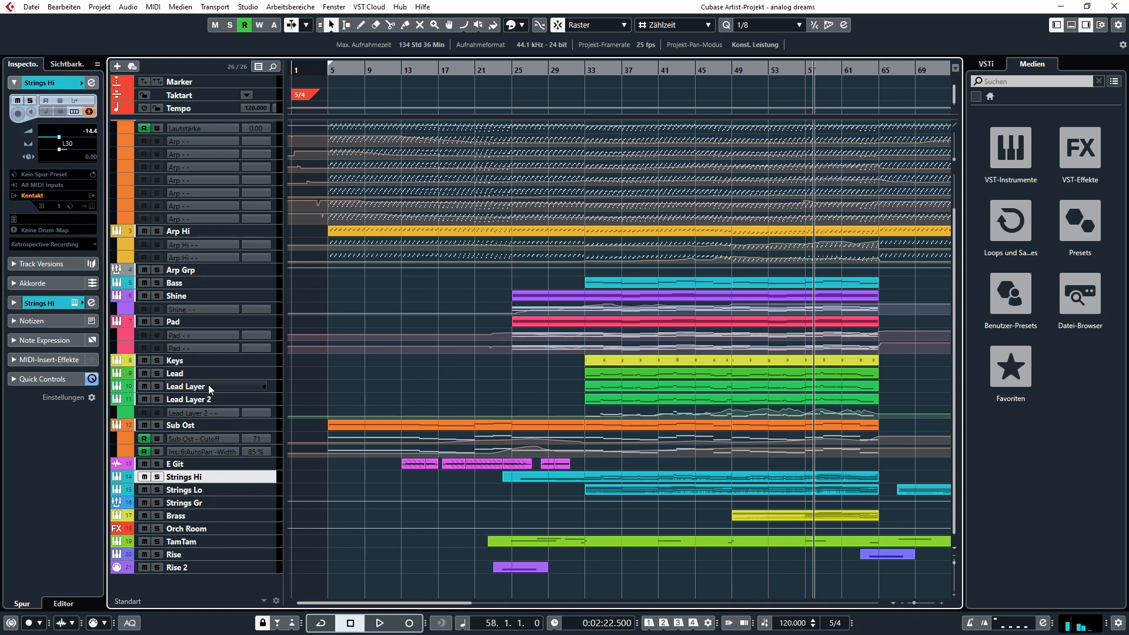
{"action": "left_click", "coordinate": [672, 67]}
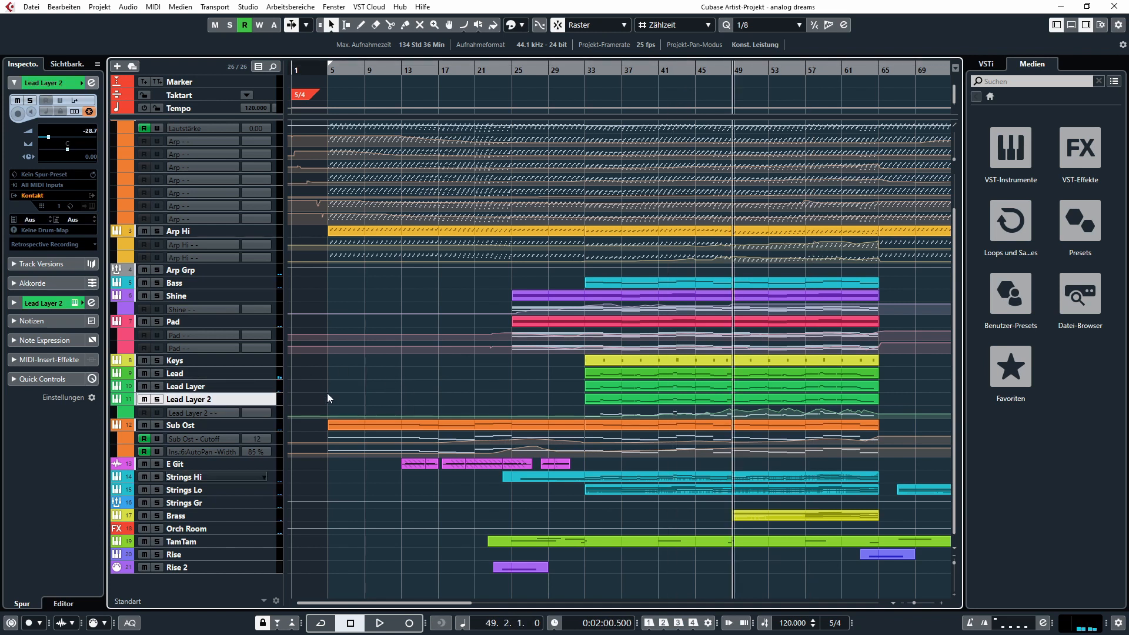
{"action": "left_click", "coordinate": [157, 360]}
{"action": "left_click", "coordinate": [726, 129]}
{"action": "key", "text": "space"}
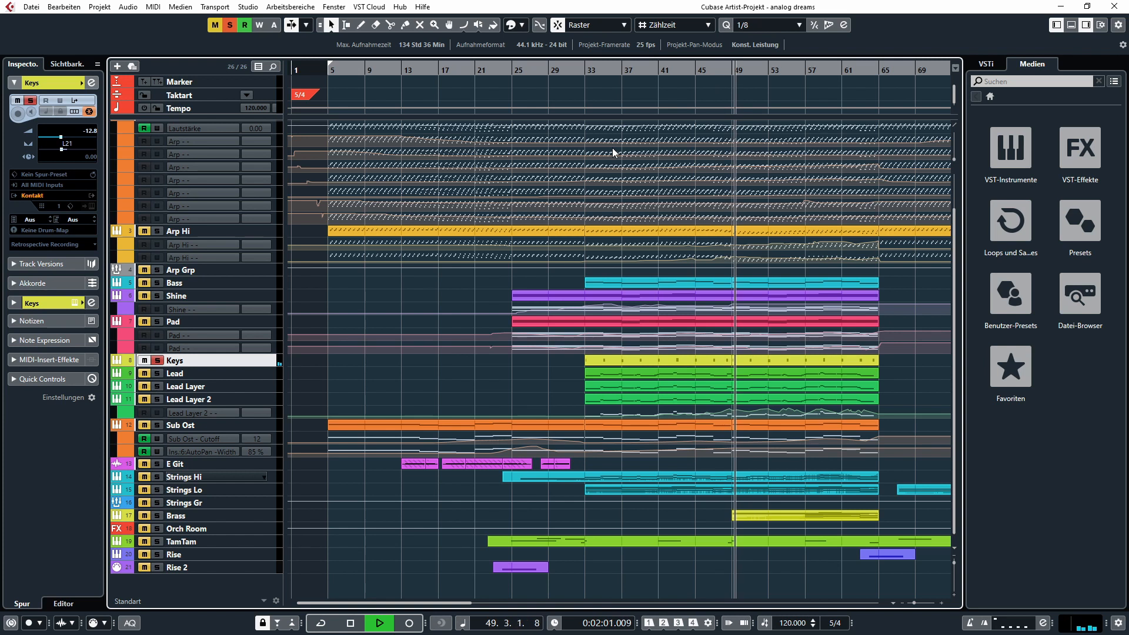
{"action": "left_click", "coordinate": [158, 361]}
{"action": "key", "text": "space"}
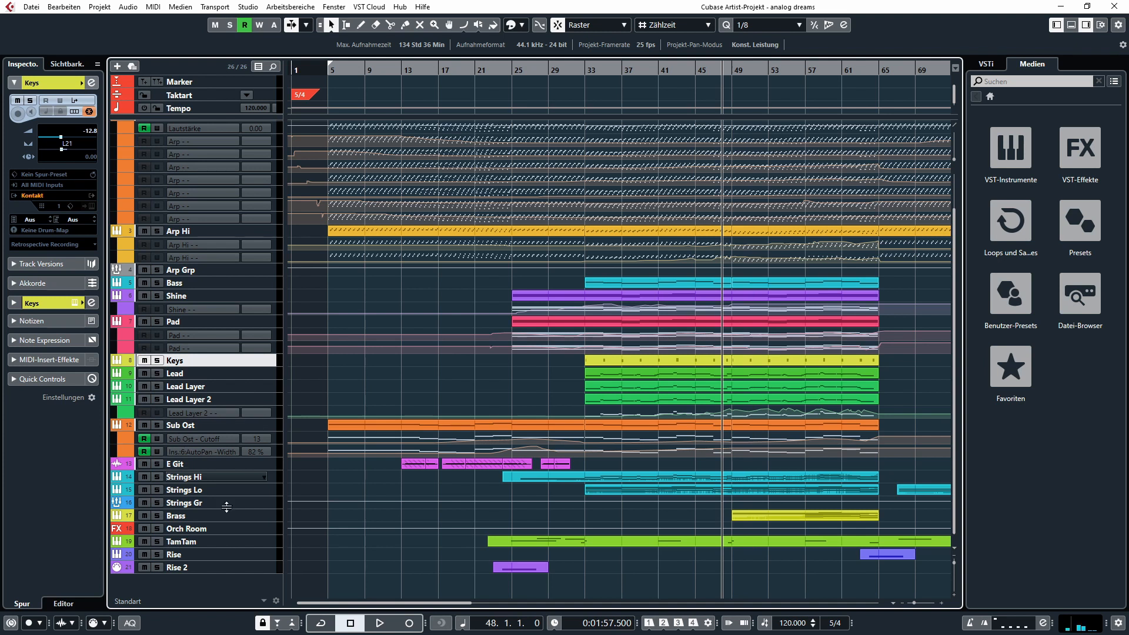
Audition the Sub Ost track in solo from bar 25
{"action": "scroll", "coordinate": [490, 429], "scroll_direction": "up", "scroll_amount": 2}
{"action": "scroll", "coordinate": [490, 429], "scroll_direction": "down", "scroll_amount": 2}
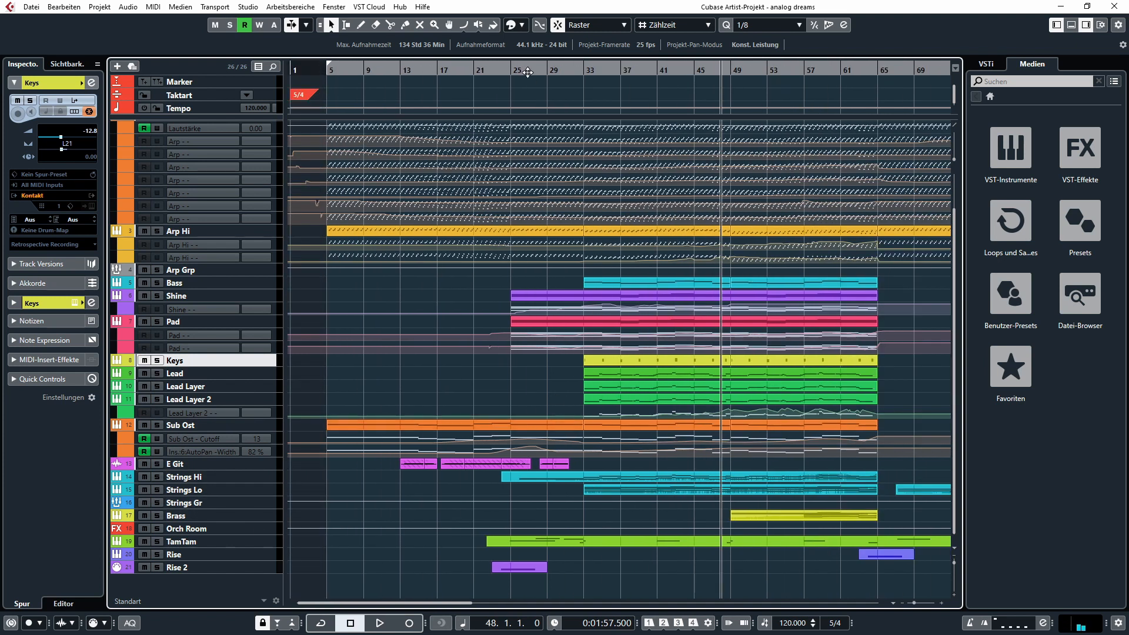
{"action": "left_click", "coordinate": [508, 70]}
{"action": "left_click", "coordinate": [157, 425]}
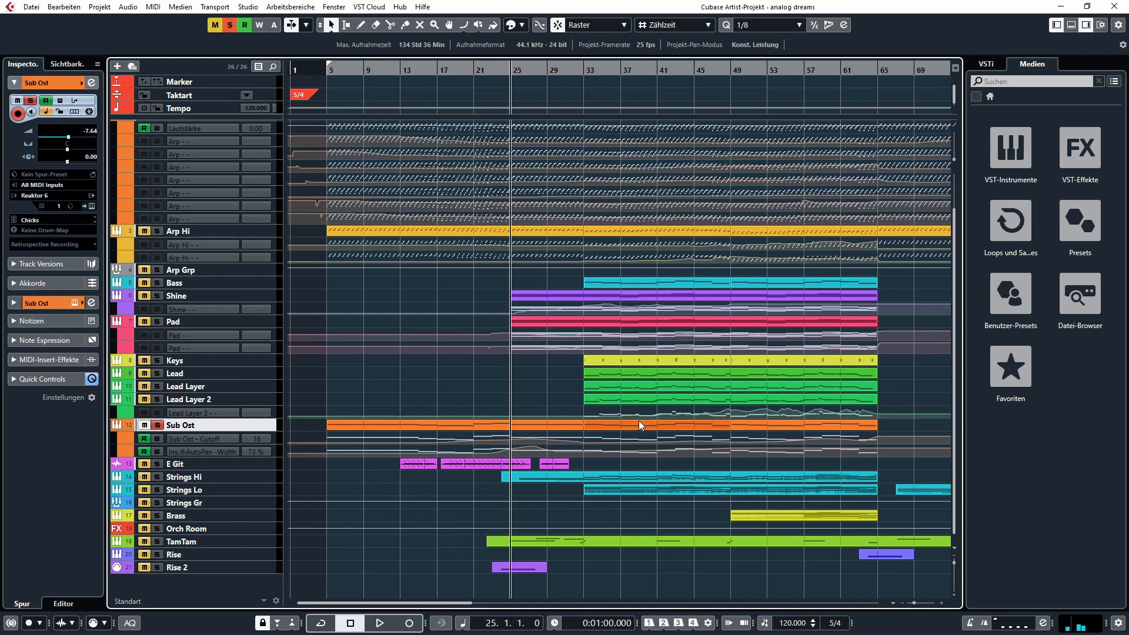
{"action": "key", "text": "space"}
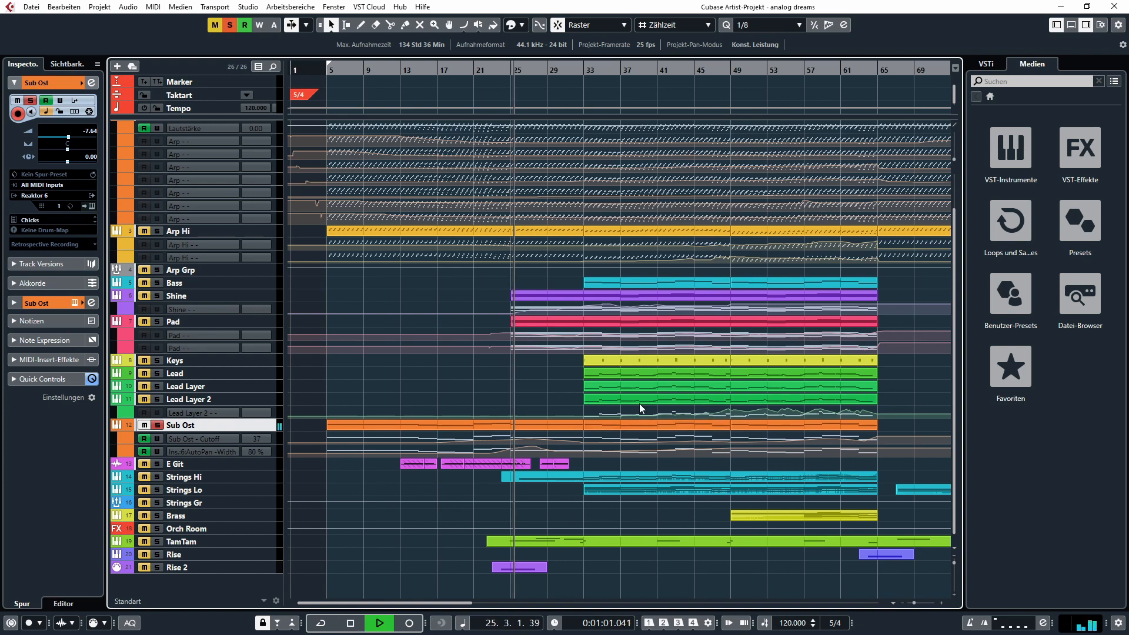
{"action": "left_click", "coordinate": [88, 206]}
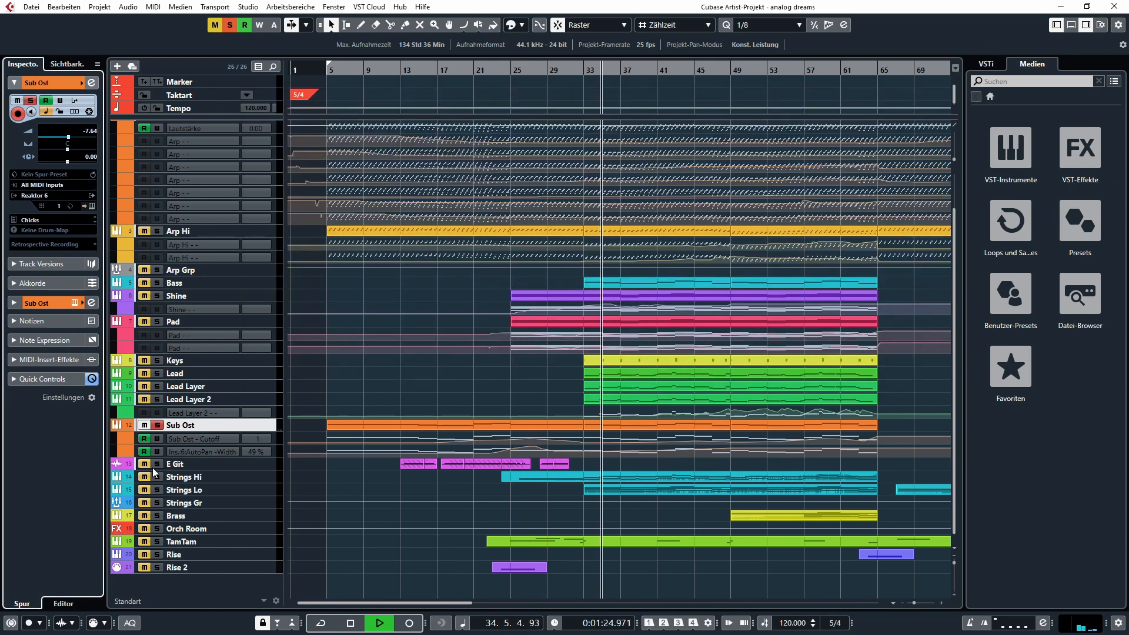
Audition the E Git track in solo from bar 14
{"action": "left_click", "coordinate": [153, 467]}
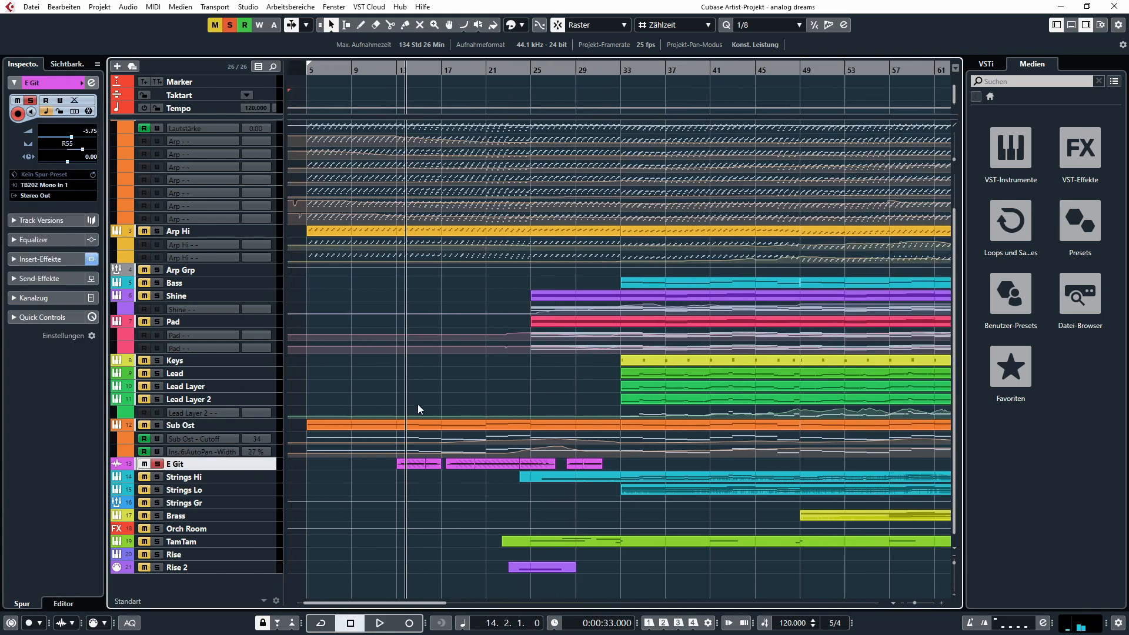
{"action": "scroll", "coordinate": [418, 409], "scroll_direction": "up", "scroll_amount": 3}
{"action": "key", "text": "space"}
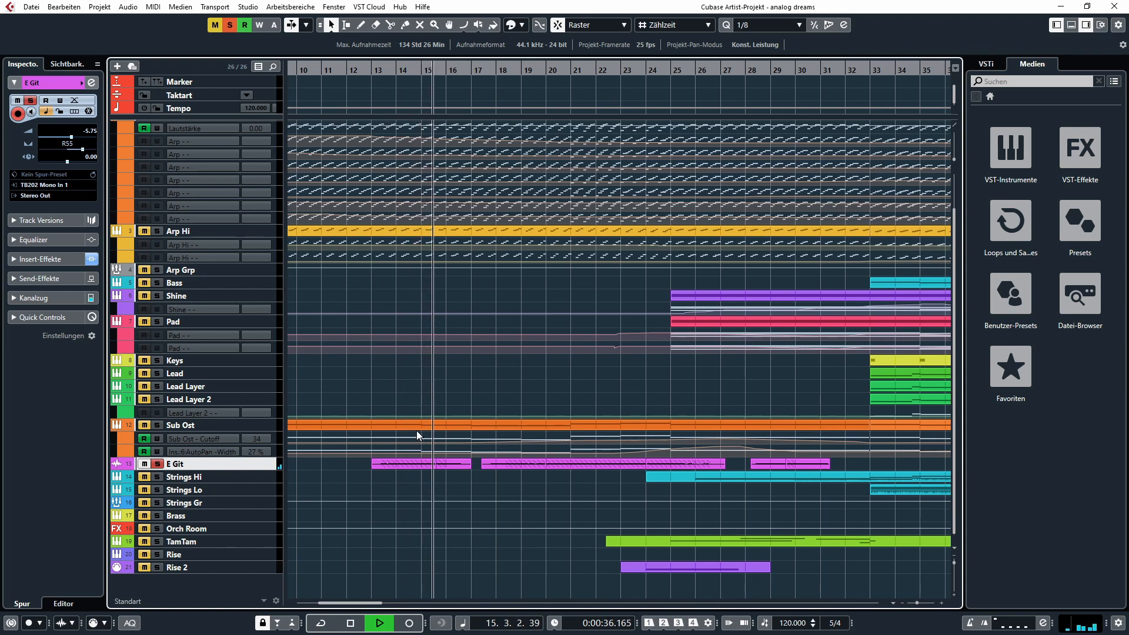
Inspect the E Git track's insert effects, including Guitar Rig 5, then stop playback and unsolo the track
{"action": "left_click", "coordinate": [43, 260]}
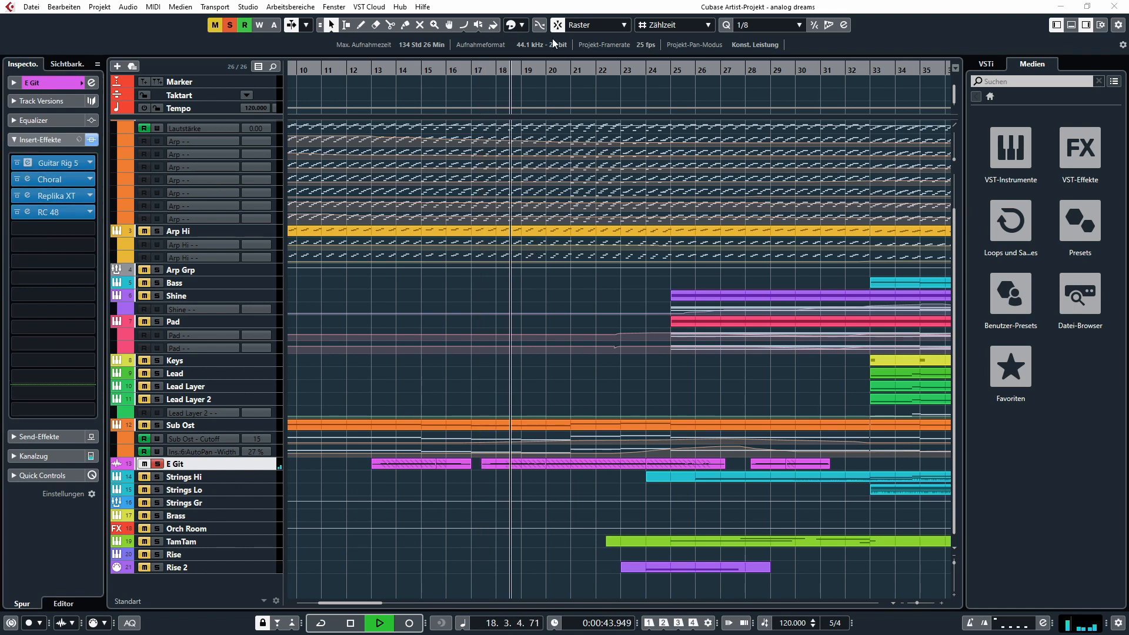
{"action": "left_click_drag", "start_coordinate": [552, 40], "coordinate": [449, 78]}
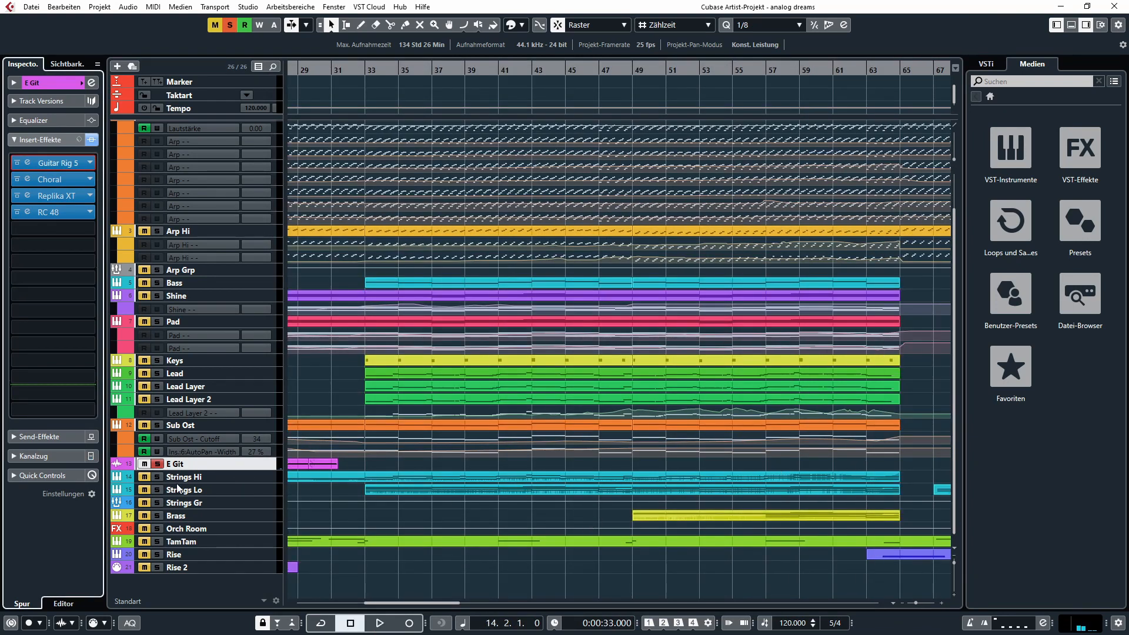
{"action": "left_click", "coordinate": [157, 464]}
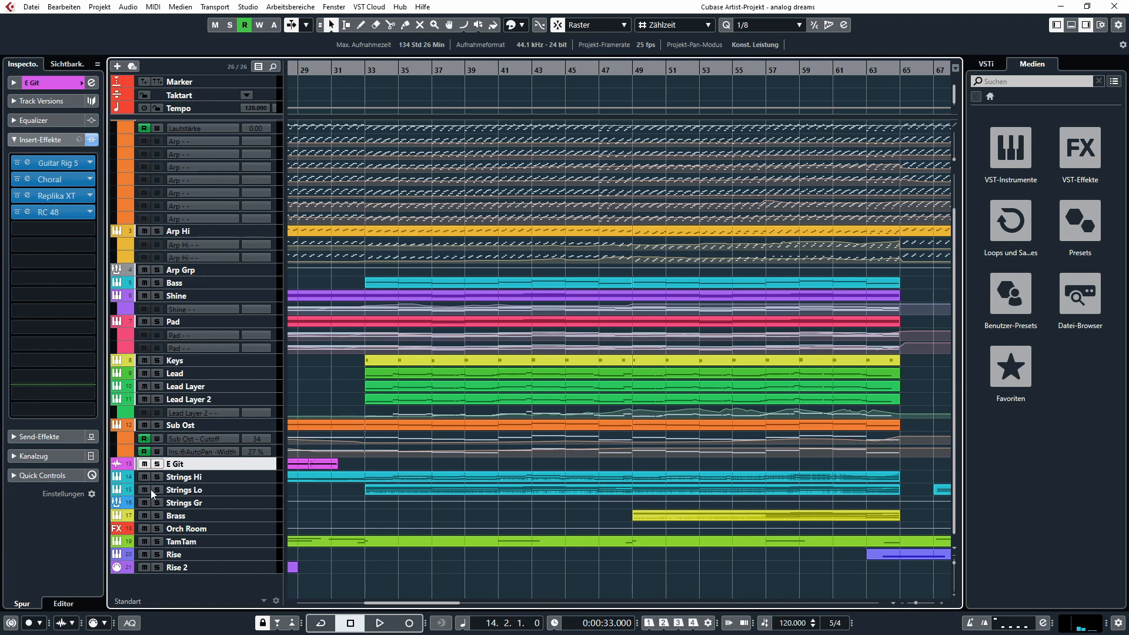
Audition the Strings Gr group in solo from bar 33
{"action": "left_click", "coordinate": [156, 503]}
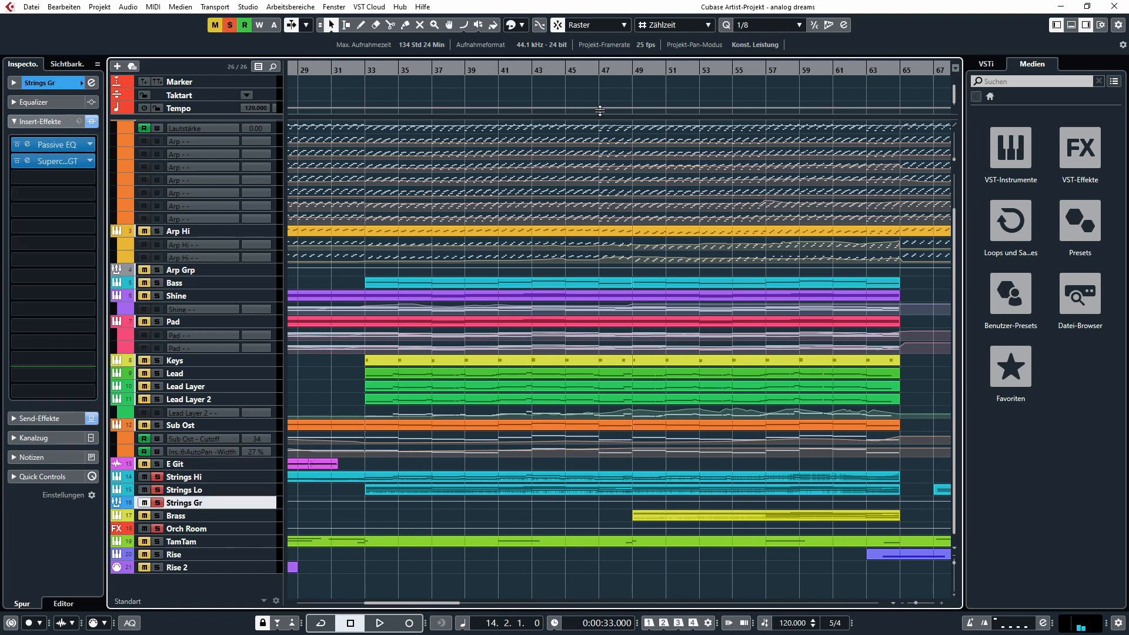
{"action": "left_click", "coordinate": [359, 77]}
{"action": "key", "text": "space"}
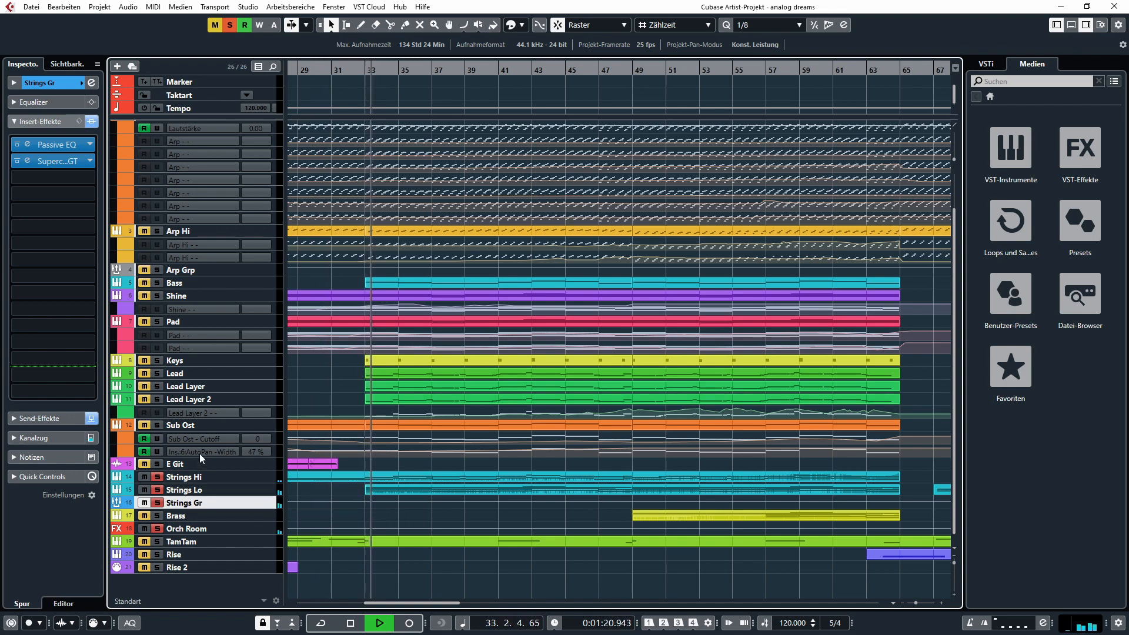
Compare the soloed strings without and with the Strings Lo track, following the parts as they play
{"action": "left_click", "coordinate": [158, 491]}
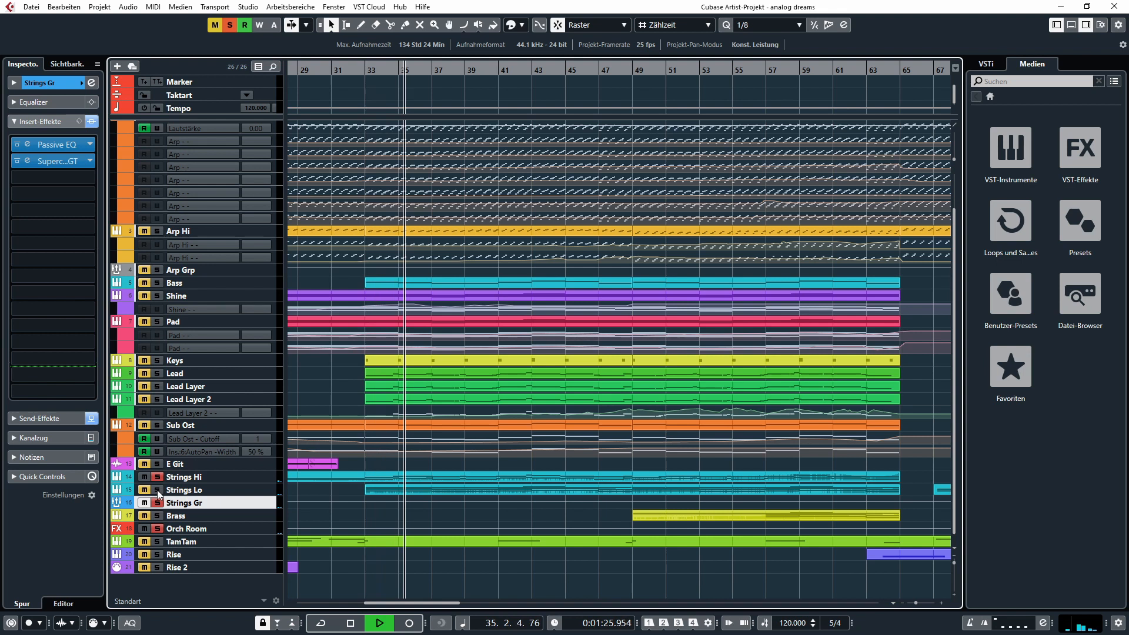
{"action": "left_click", "coordinate": [158, 492]}
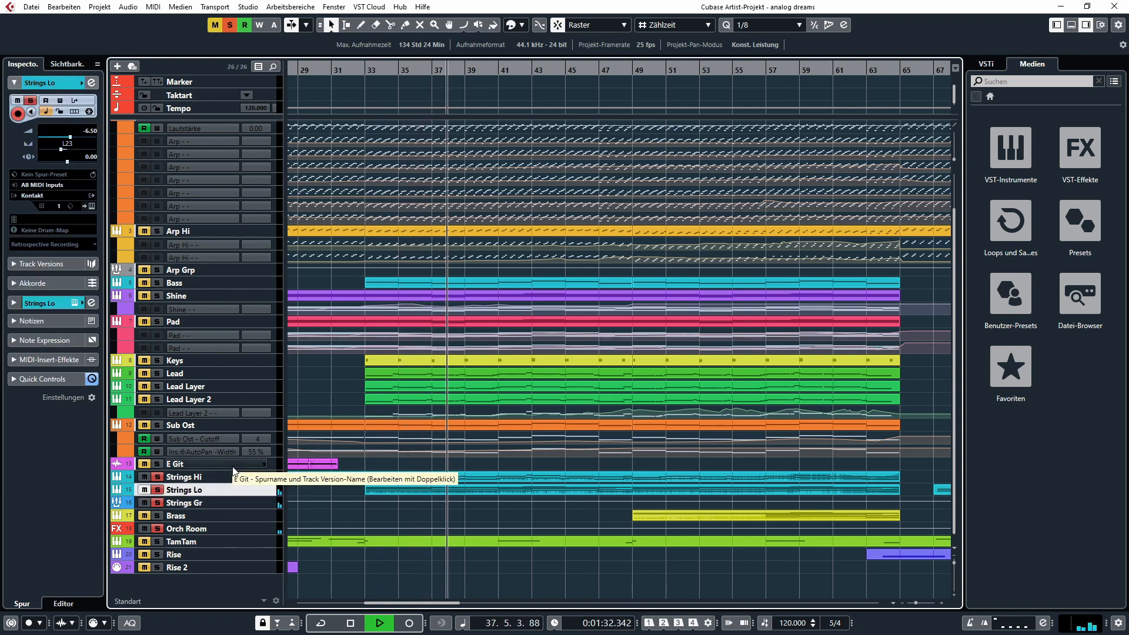
{"action": "key", "text": "h"}
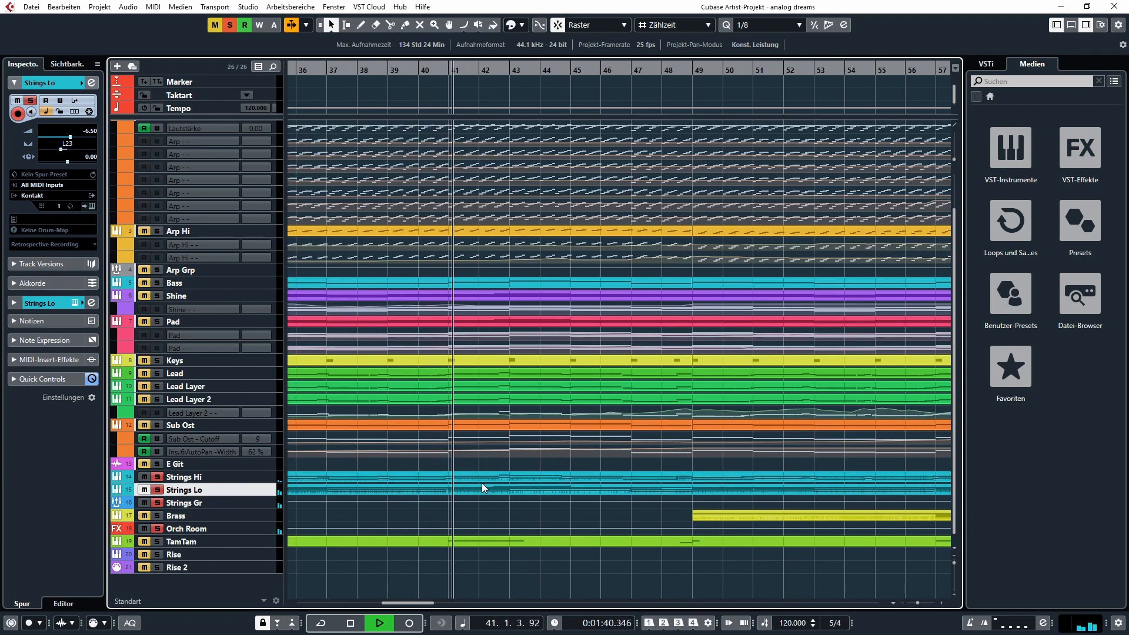
{"action": "key", "text": "g"}
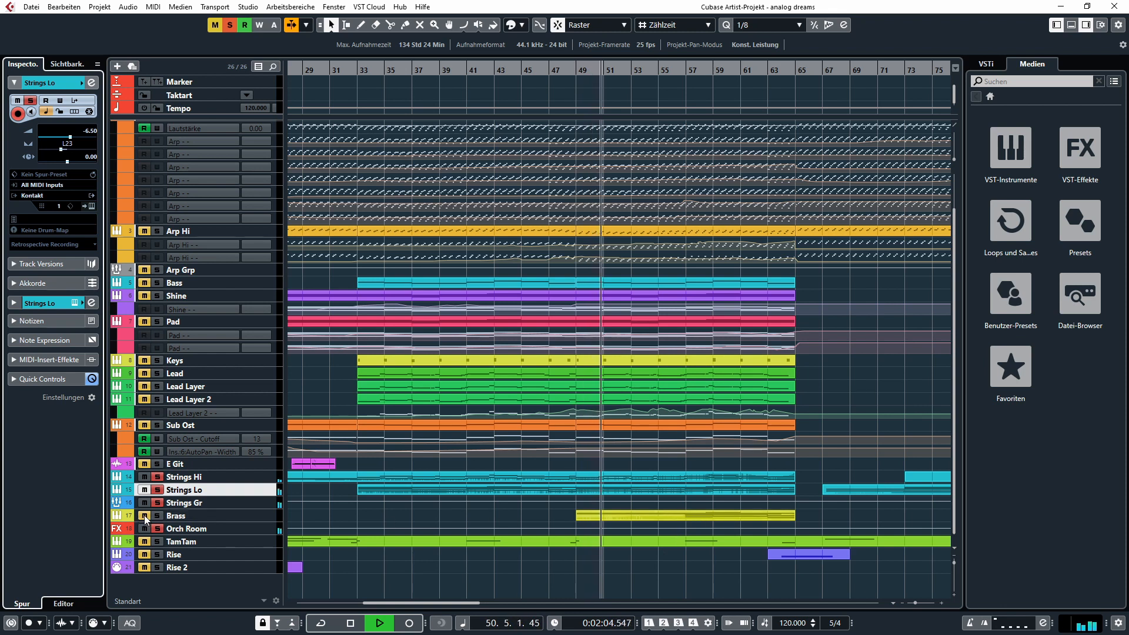
Add the Brass track to the solo and inspect its Brass Ensemble instrument in Kontakt, then close the instrument window
{"action": "left_click", "coordinate": [183, 516]}
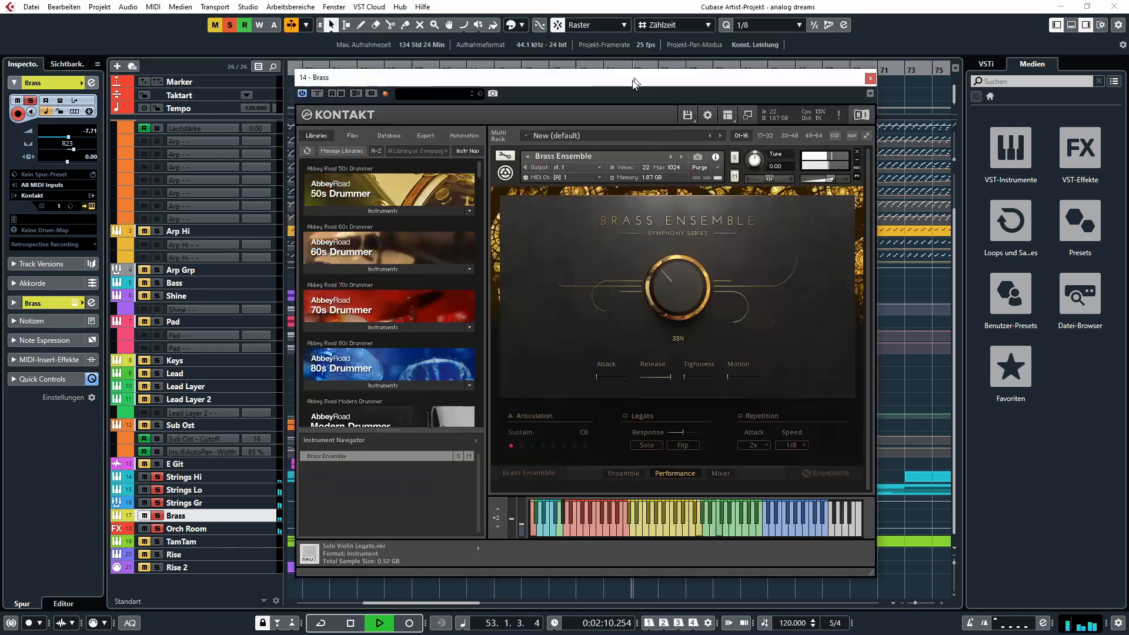
{"action": "left_click_drag", "start_coordinate": [632, 82], "coordinate": [595, 74]}
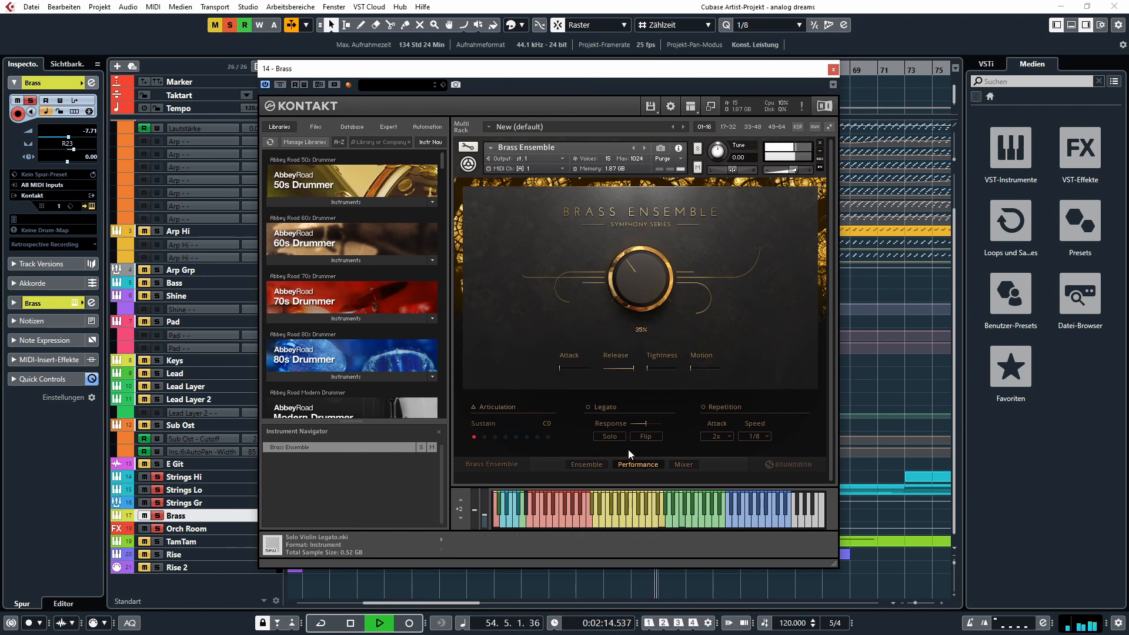
{"action": "left_click", "coordinate": [834, 69]}
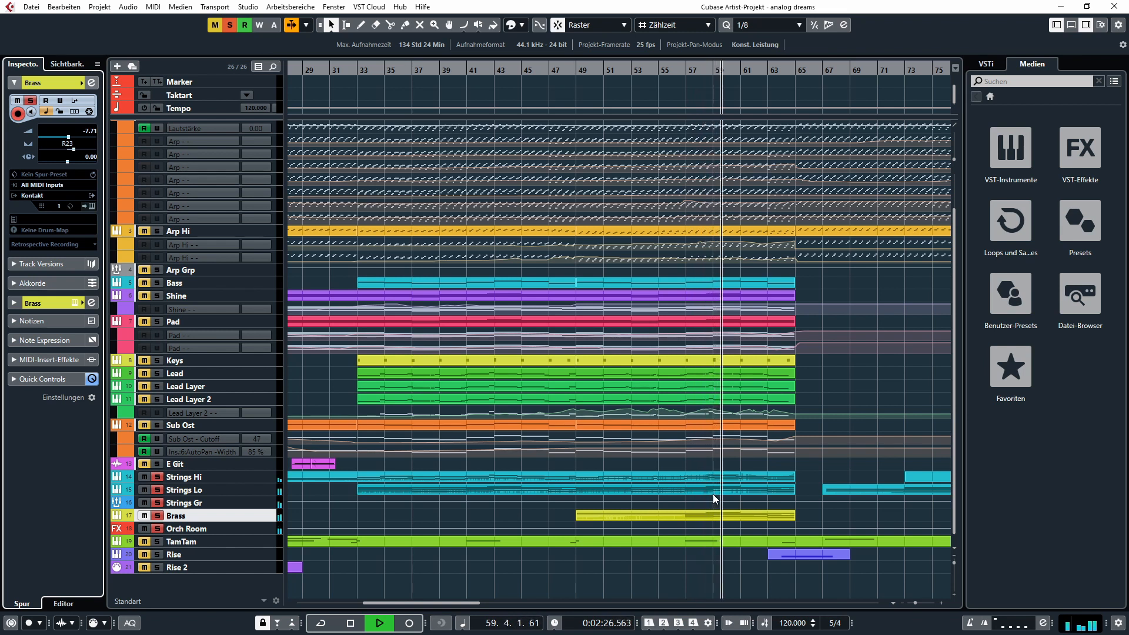
Show the insert effects of the Orch Room channel, then stop playback and unsolo the Strings Gr group
{"action": "left_click", "coordinate": [165, 527]}
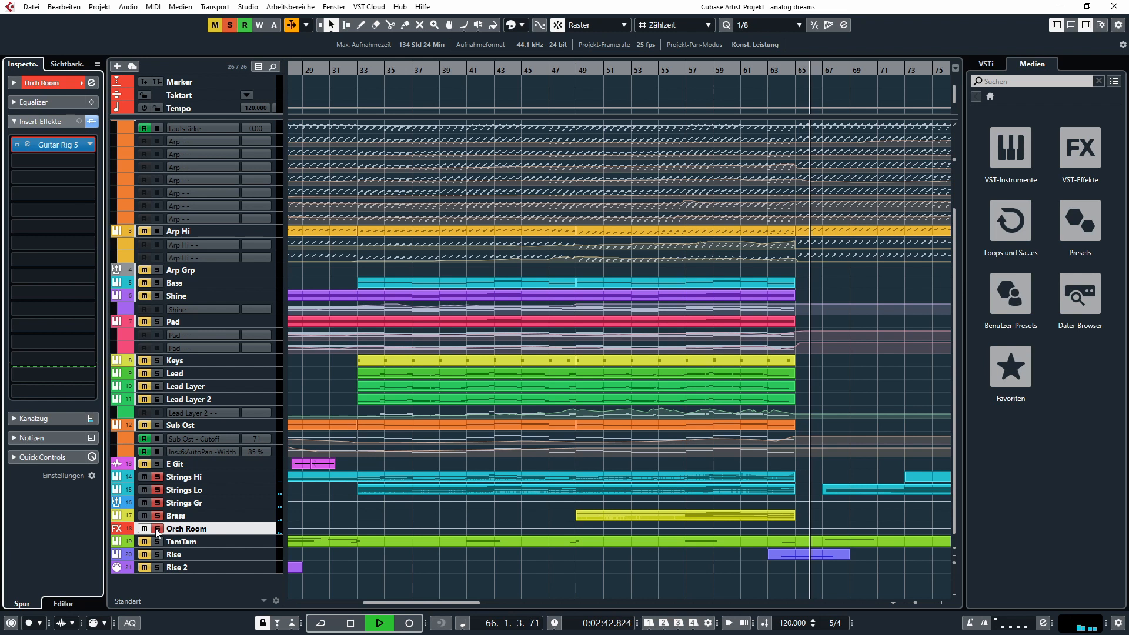
{"action": "key", "text": "space"}
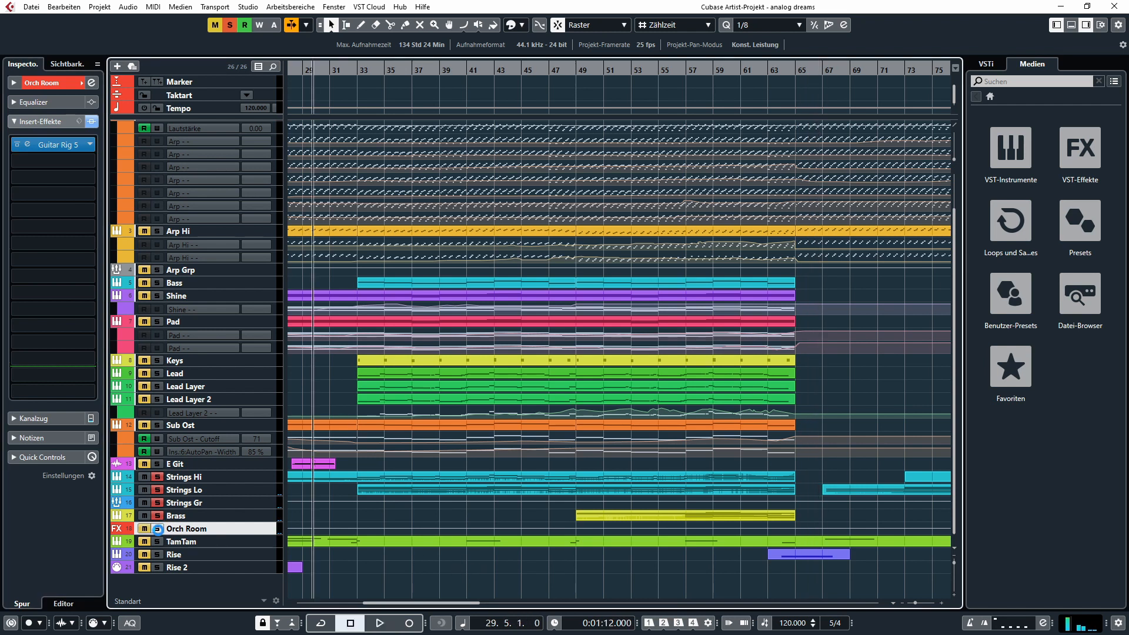
{"action": "left_click", "coordinate": [157, 504]}
Audition the TamTam track in solo, then stop playback and clear the solos
{"action": "left_click", "coordinate": [158, 542]}
{"action": "scroll", "coordinate": [375, 555], "scroll_direction": "down", "scroll_amount": 1}
{"action": "scroll", "coordinate": [375, 556], "scroll_direction": "up", "scroll_amount": 2}
{"action": "scroll", "coordinate": [435, 557], "scroll_direction": "left", "scroll_amount": 2}
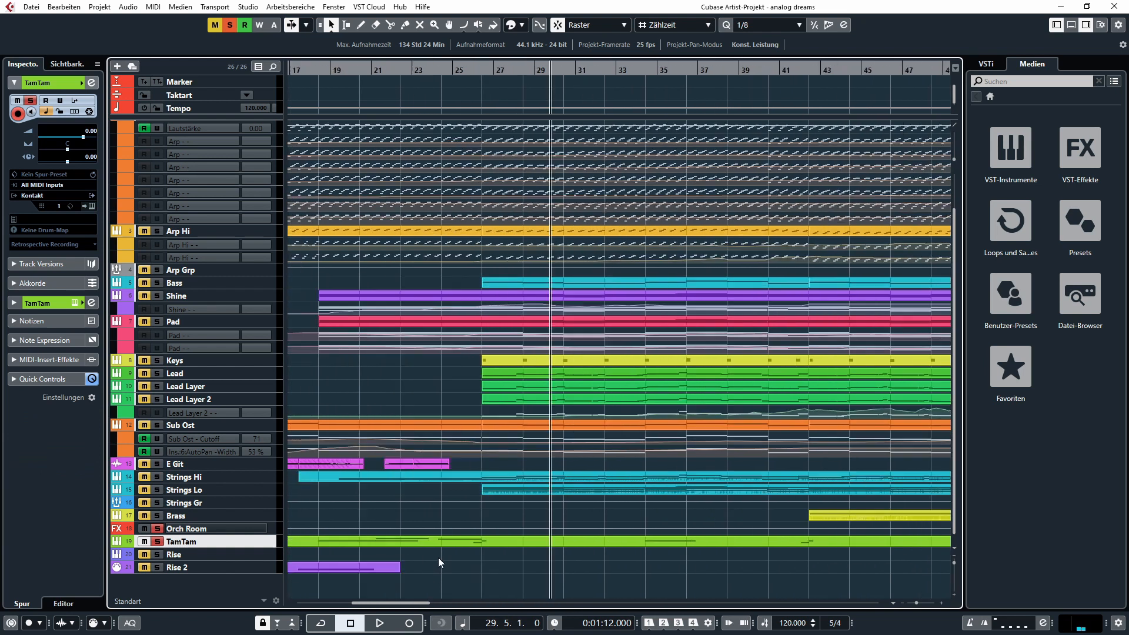
{"action": "scroll", "coordinate": [438, 557], "scroll_direction": "up", "scroll_amount": 1}
{"action": "left_click", "coordinate": [504, 507]}
{"action": "key", "text": "space"}
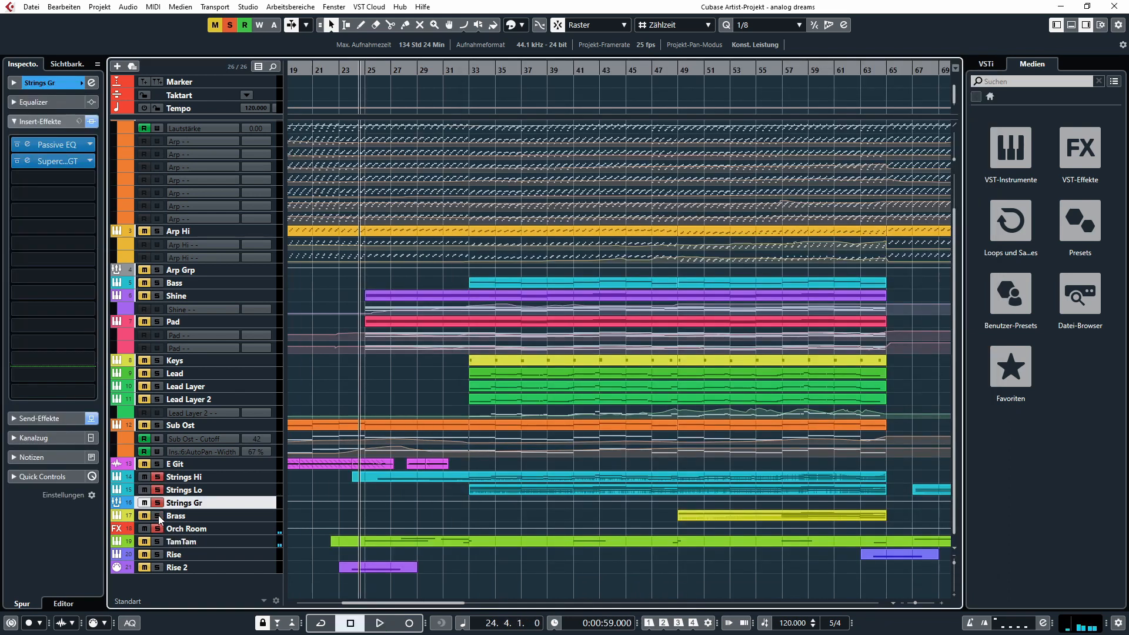
{"action": "left_click", "coordinate": [158, 515]}
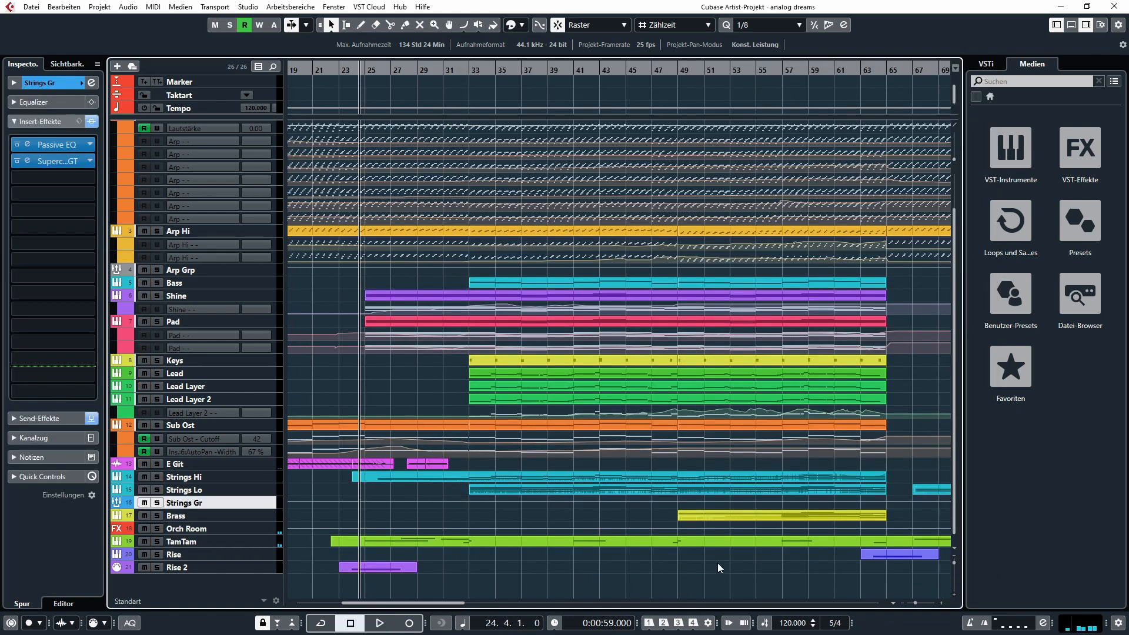
Inspect the Rise track's Rise & Hit instrument in Kontakt and close its window
{"action": "scroll", "coordinate": [718, 563], "scroll_direction": "right", "scroll_amount": 5}
{"action": "left_click", "coordinate": [190, 554]}
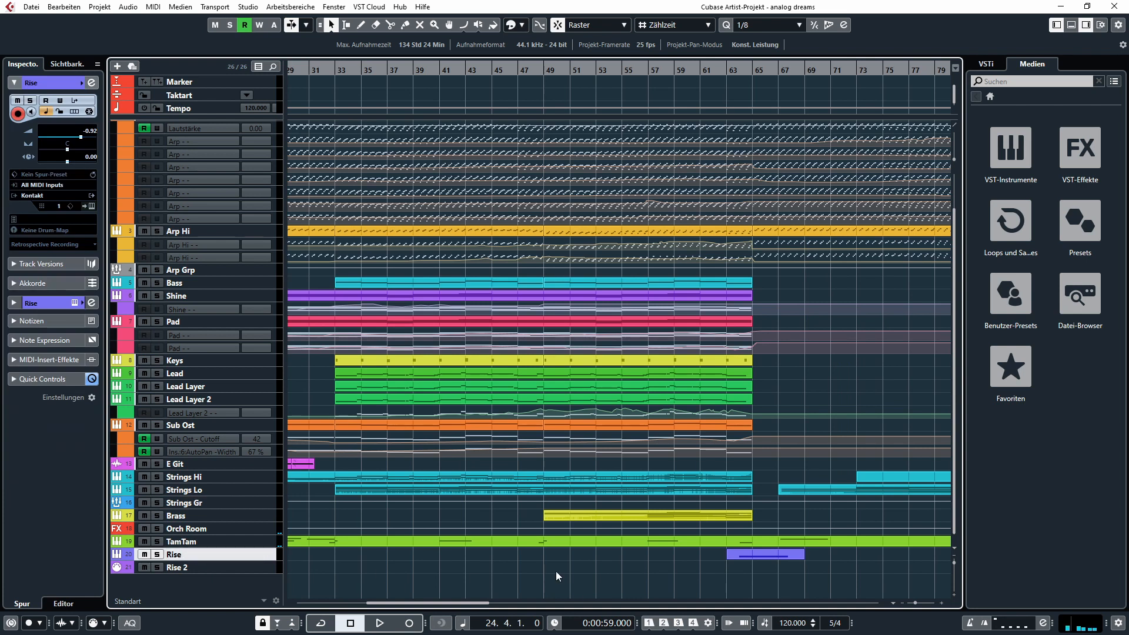
{"action": "scroll", "coordinate": [547, 570], "scroll_direction": "left", "scroll_amount": 10}
{"action": "scroll", "coordinate": [613, 586], "scroll_direction": "up", "scroll_amount": 2}
{"action": "left_click", "coordinate": [89, 206]}
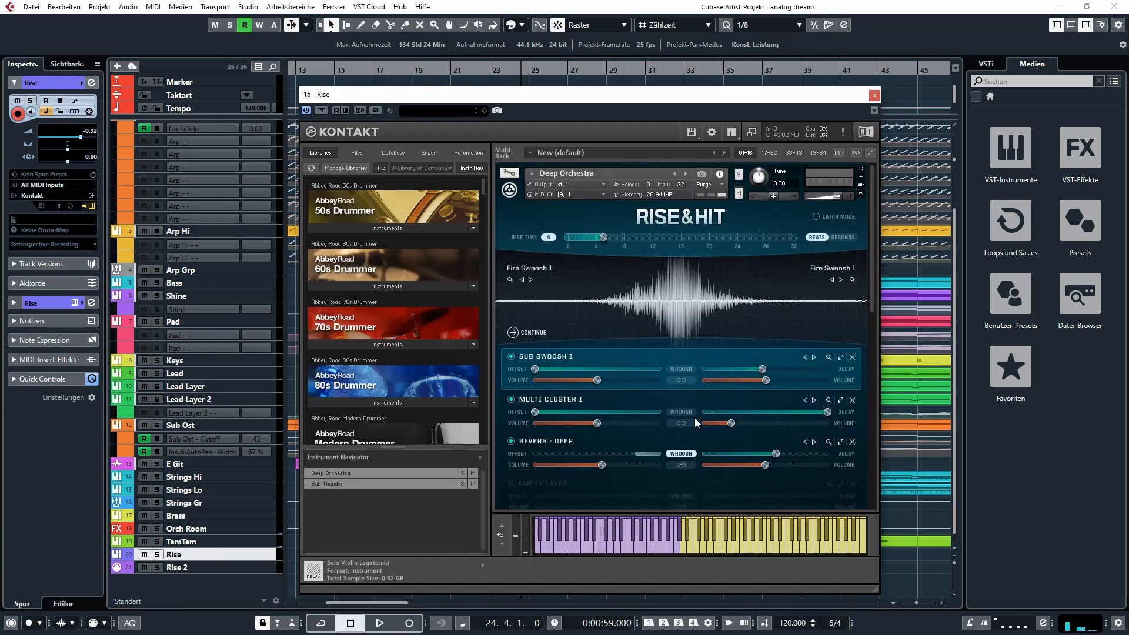
{"action": "left_click", "coordinate": [874, 96]}
Audition the Rise track in solo from bar 63, then stop playback
{"action": "key", "text": "g"}
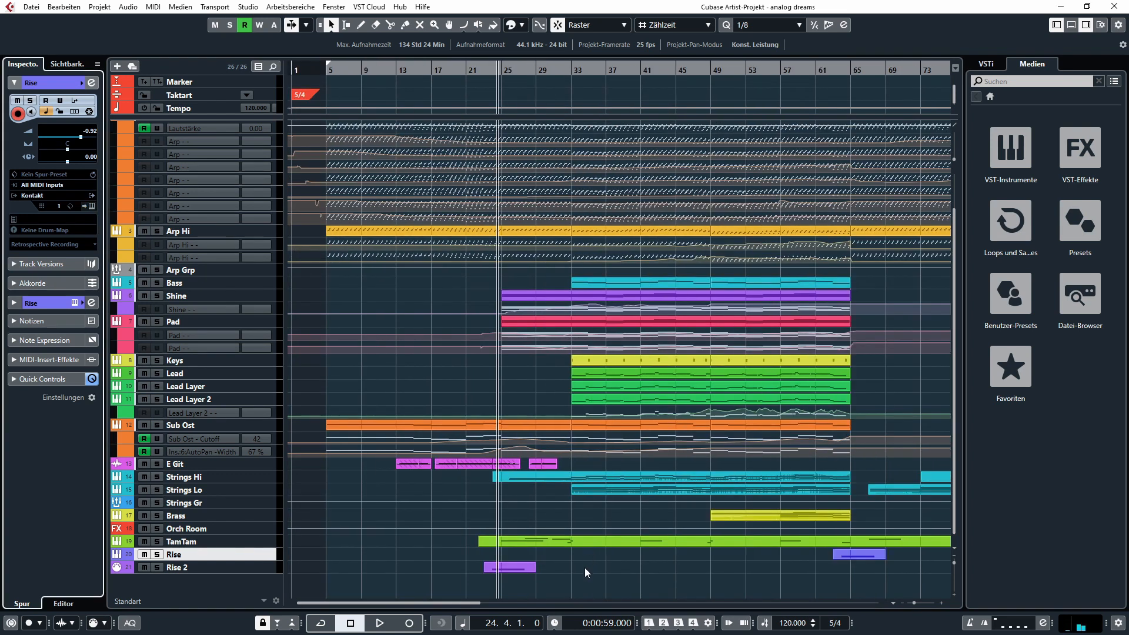
{"action": "left_click", "coordinate": [833, 71]}
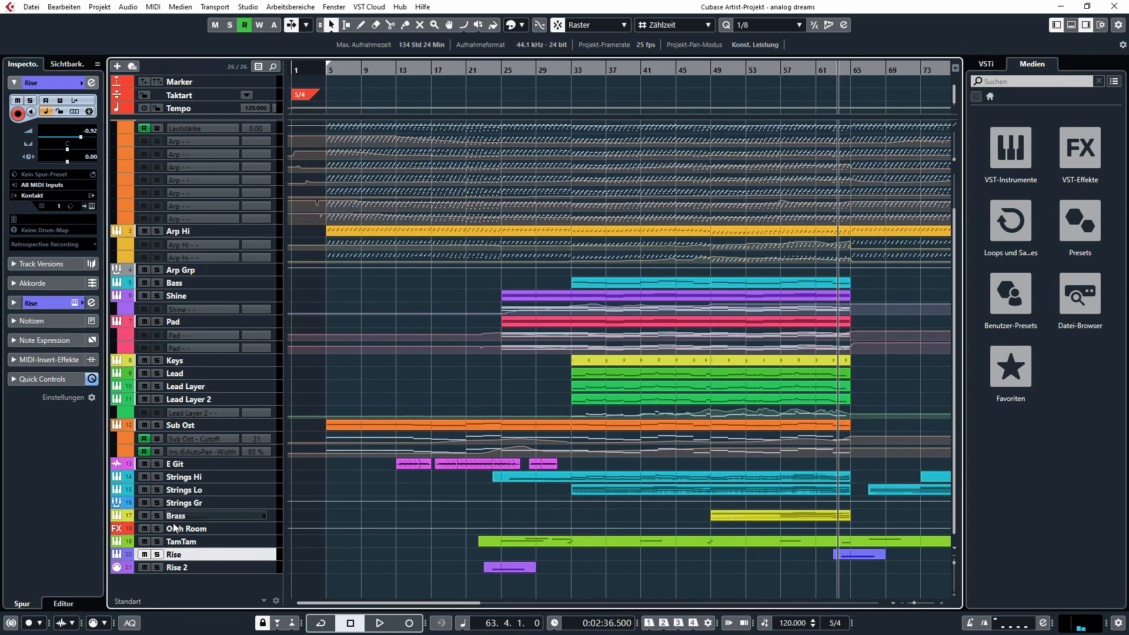
{"action": "key", "text": "space"}
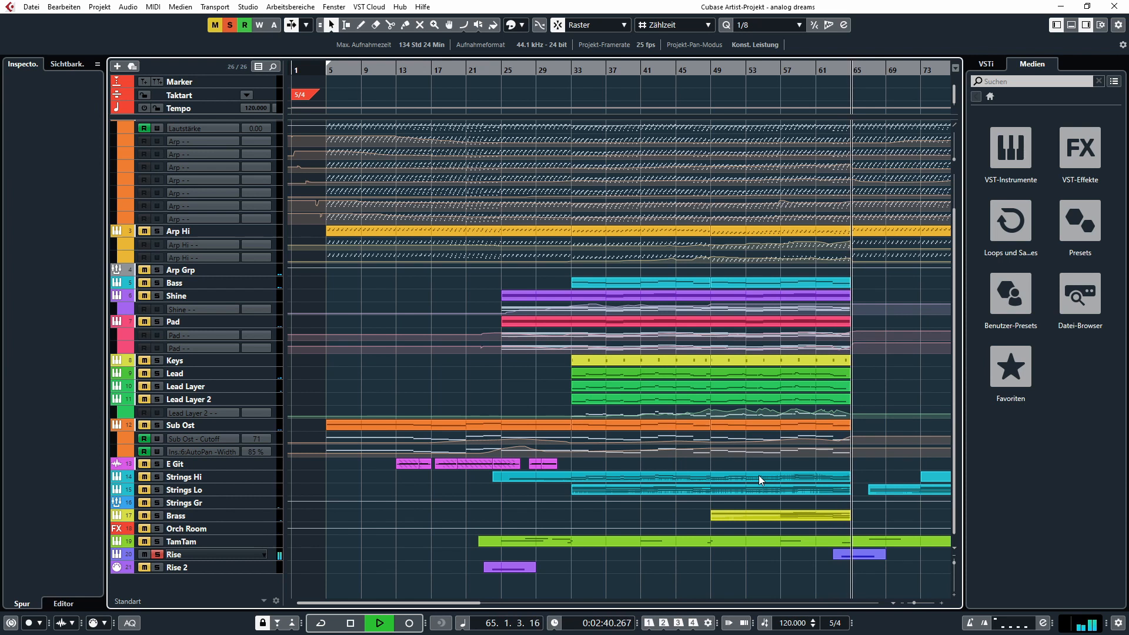
{"action": "key", "text": "space"}
Play from bar 23 and add the Rise 2 track to the solo to audition it
{"action": "left_click", "coordinate": [485, 70]}
{"action": "key", "text": "space"}
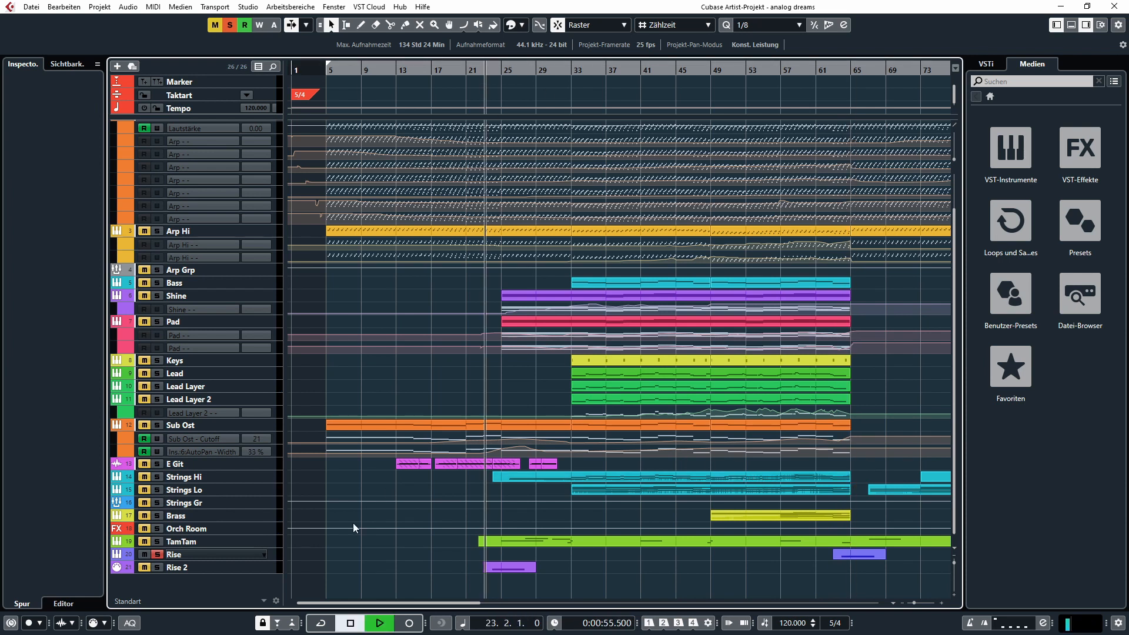
{"action": "left_click", "coordinate": [153, 567]}
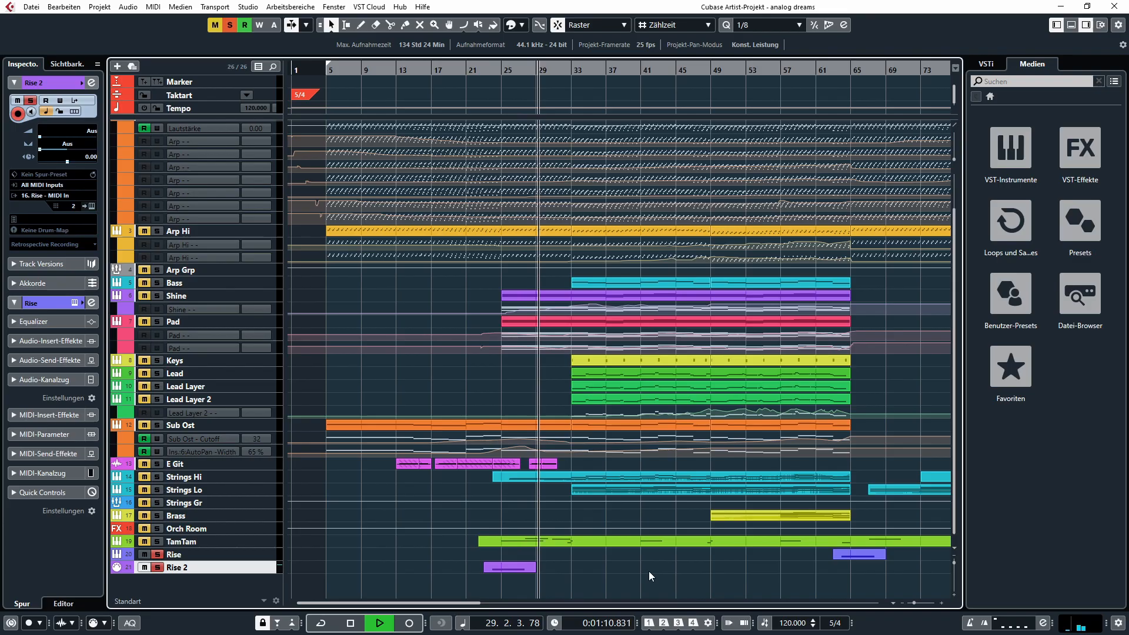
{"action": "scroll", "coordinate": [648, 571], "scroll_direction": "right", "scroll_amount": 5}
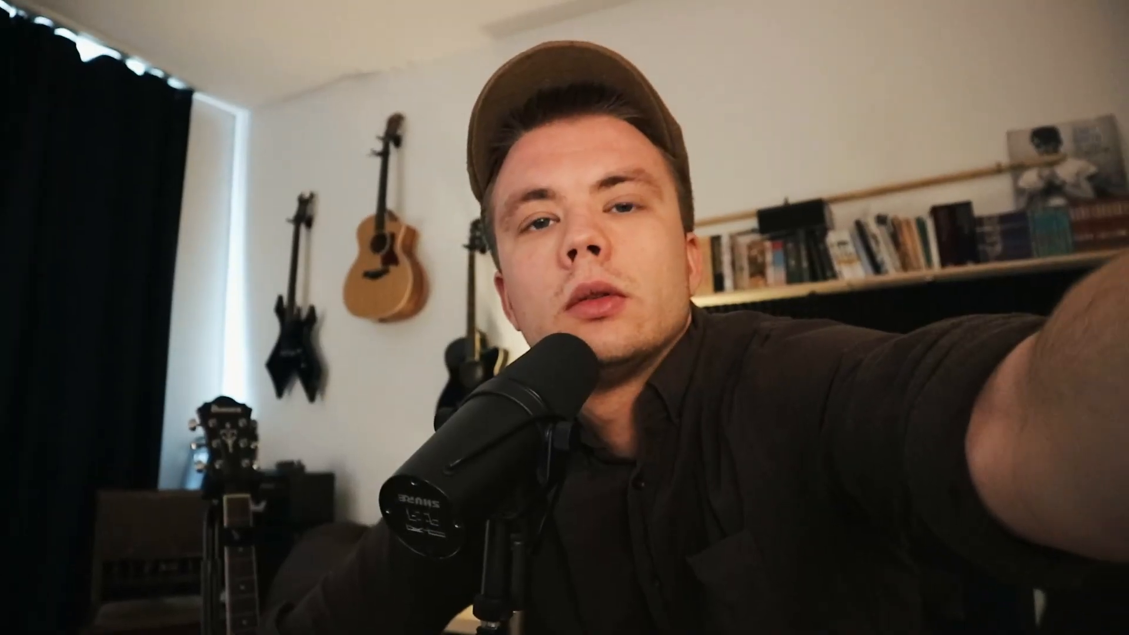